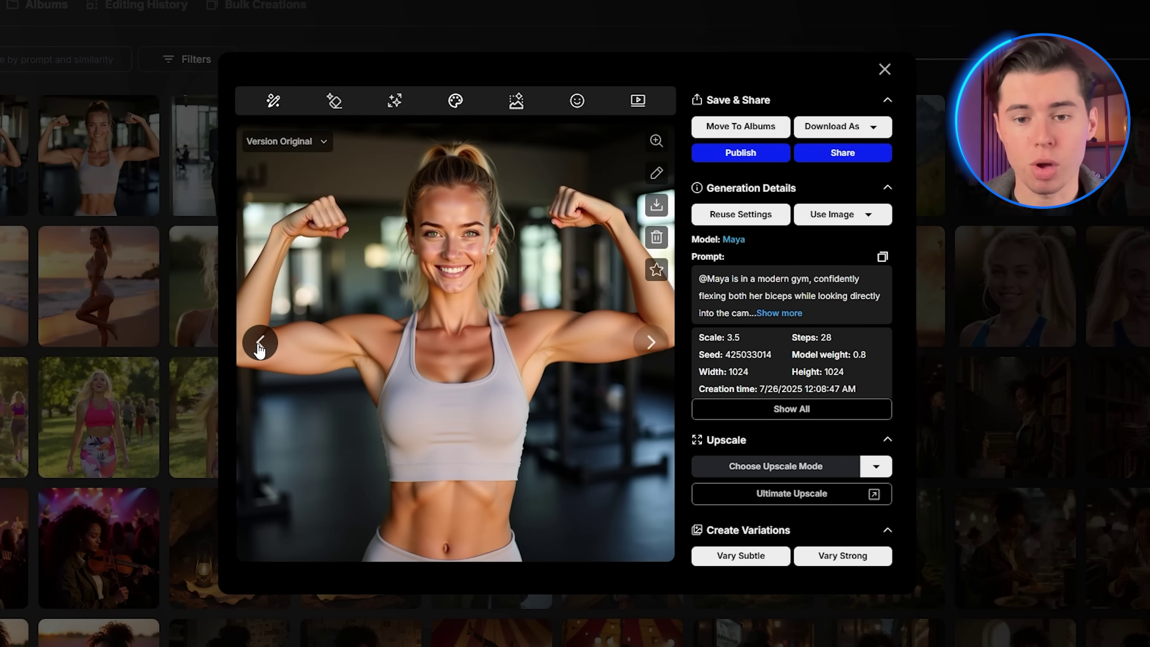
# - Page back through the generated Maya images to the close-up smiling golden-hour portrait
pyautogui.click(260, 344)
pyautogui.press('Left')
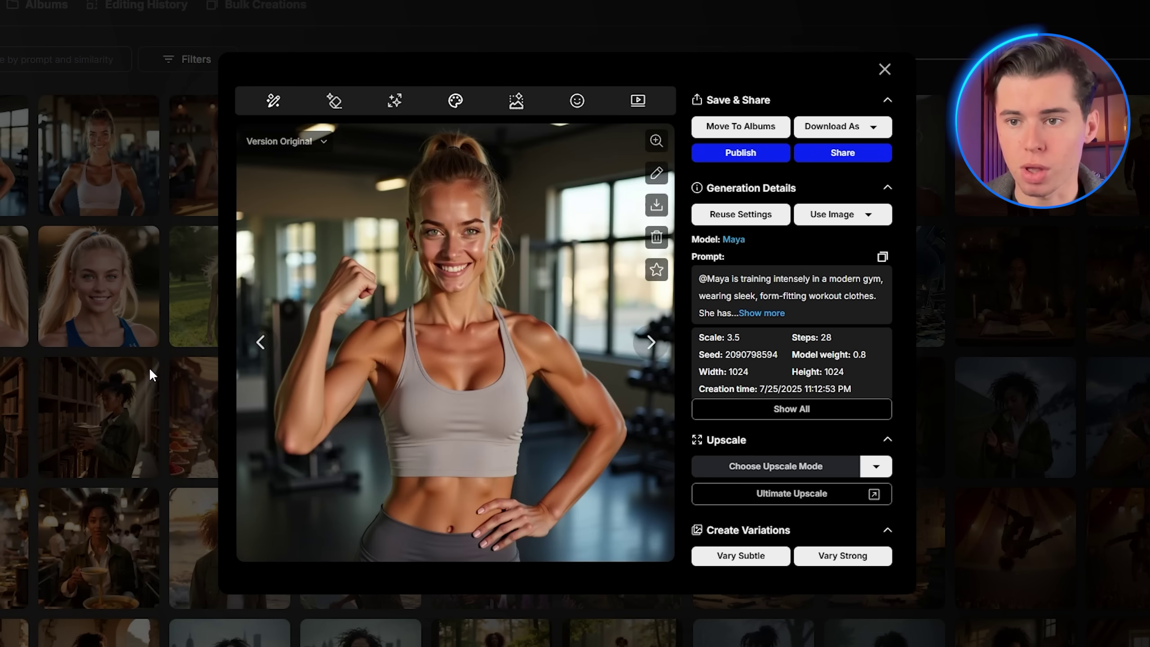
pyautogui.click(259, 345)
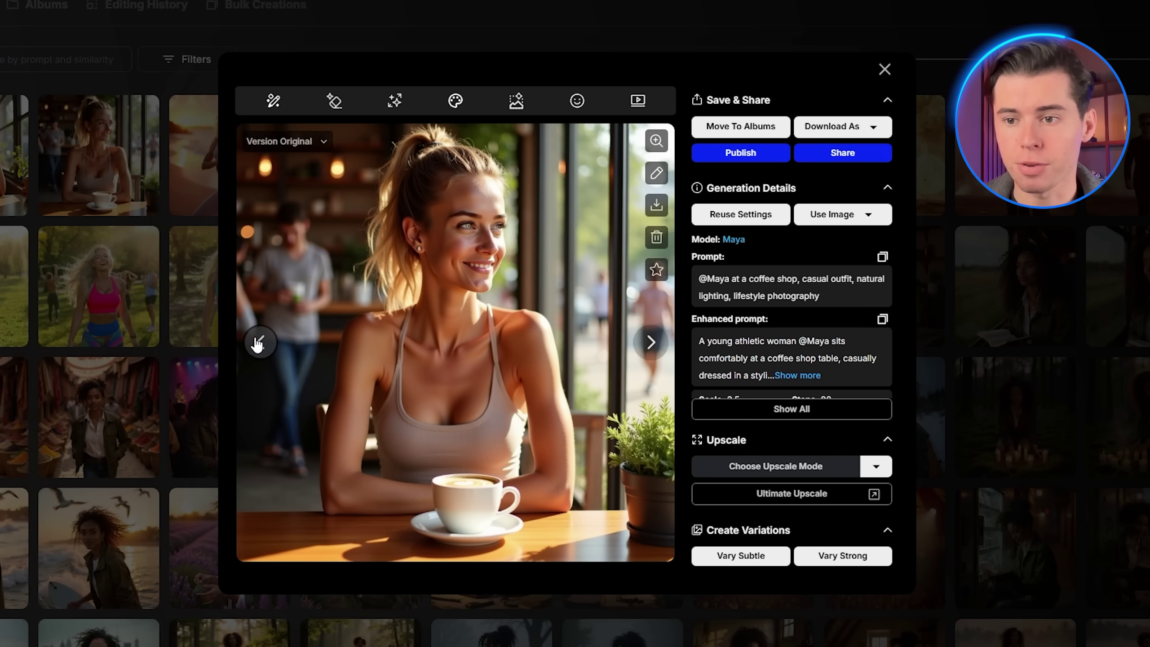
pyautogui.click(258, 342)
pyautogui.press('Left')
pyautogui.press('Left')
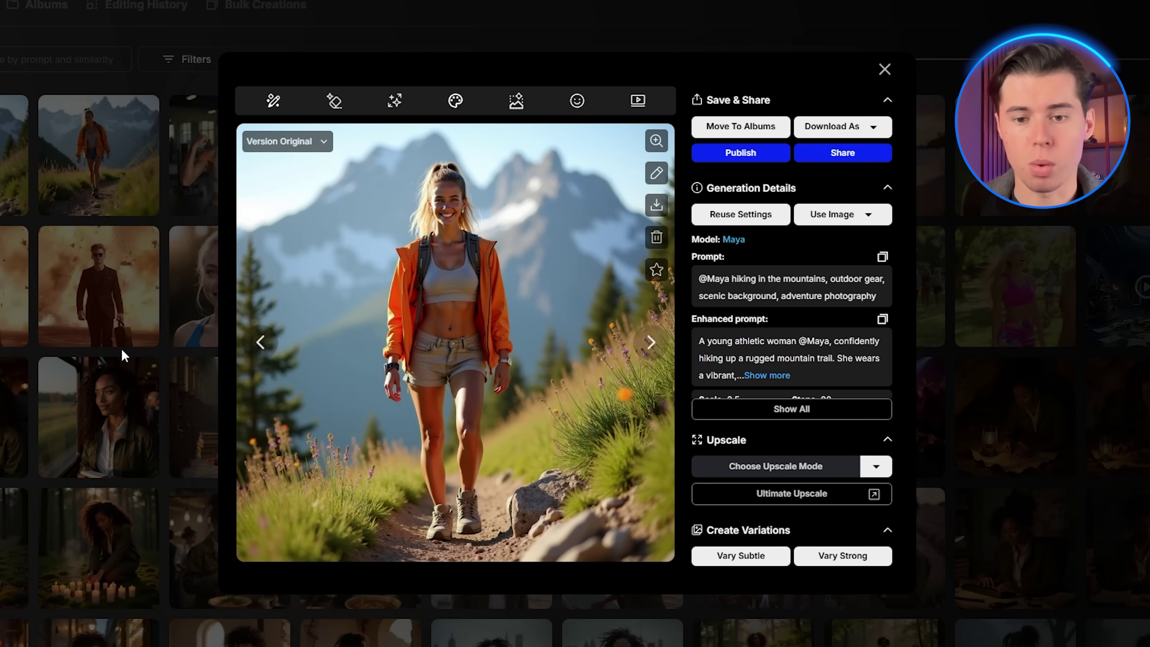
pyautogui.press('Left')
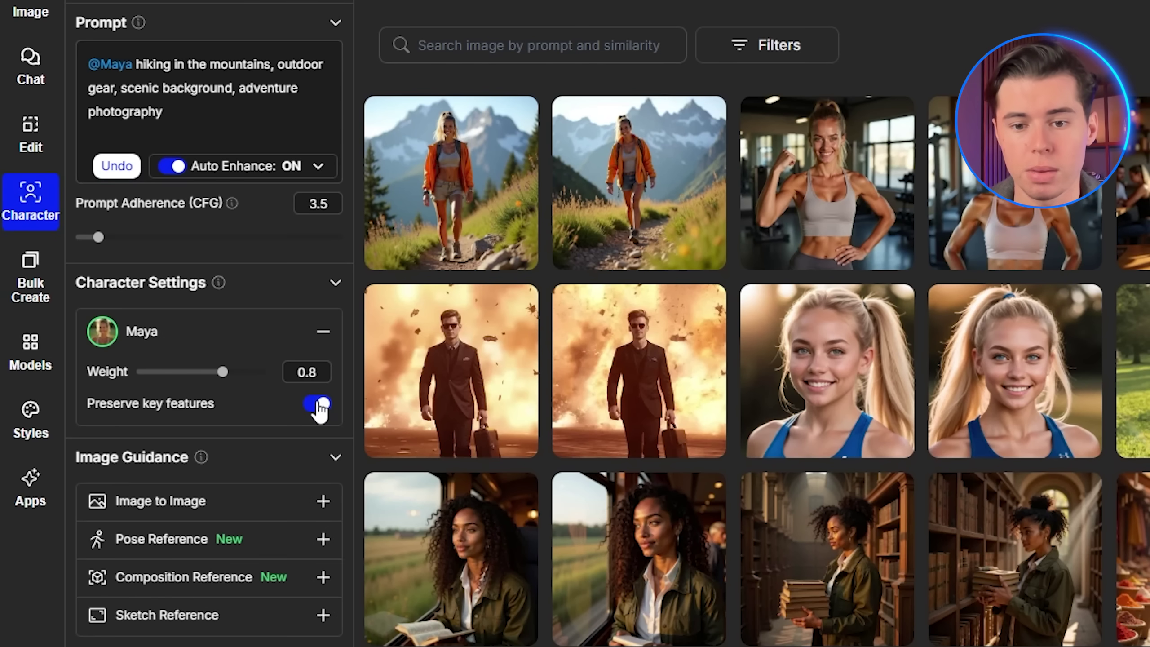
# - Switch Preserve key features off and then back on
pyautogui.click(317, 403)
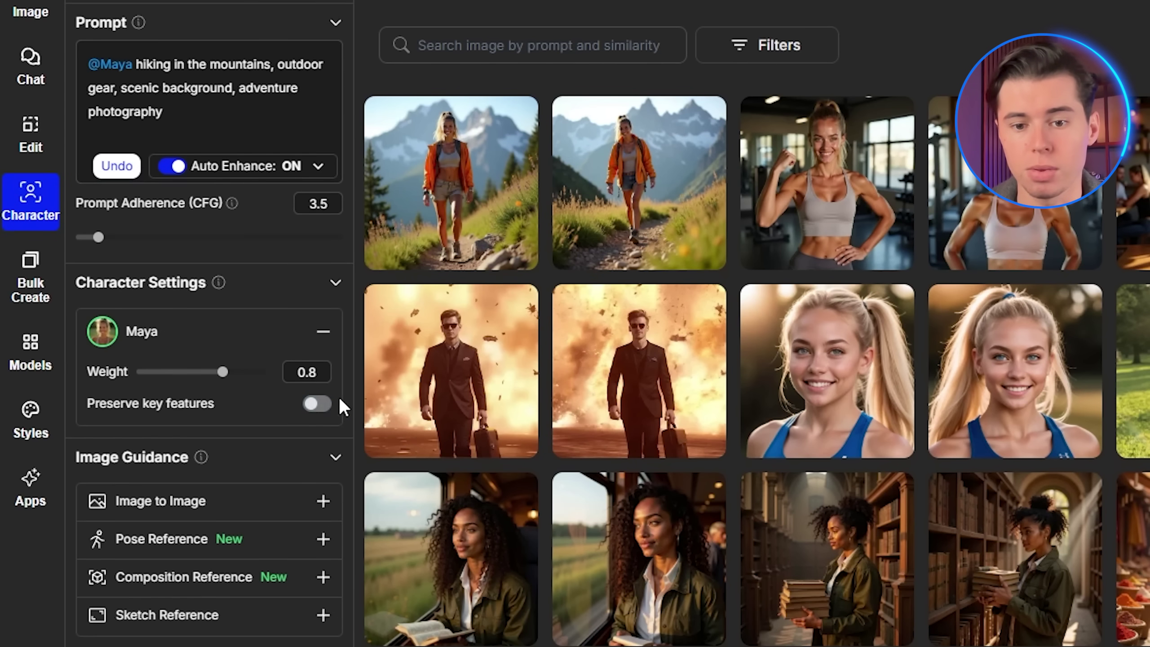
pyautogui.click(317, 403)
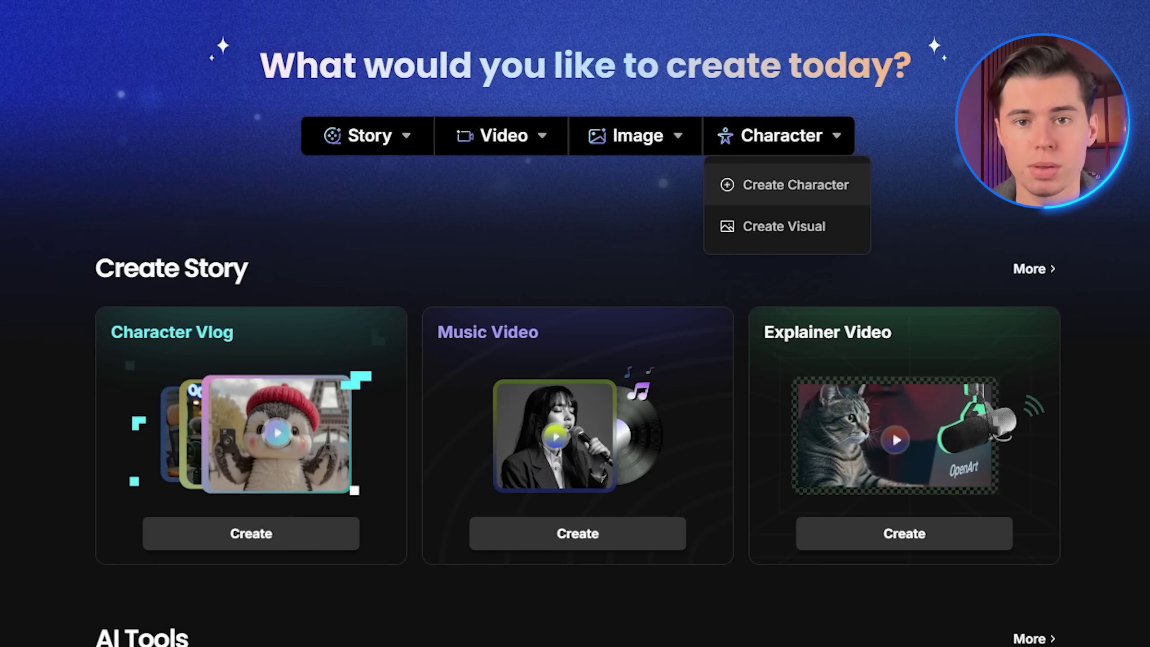
# - Start a character from a description: 'A 25-year-old fitness influencer with long blonde hair, athletic build, wearing…'
pyautogui.click(793, 185)
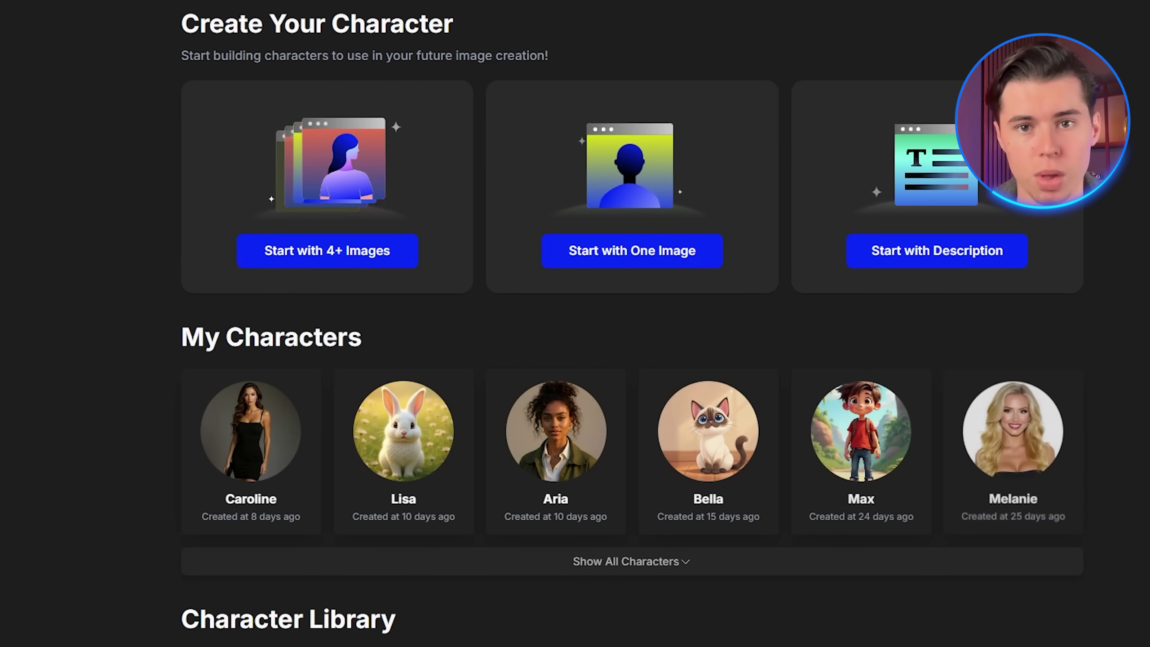
pyautogui.click(917, 245)
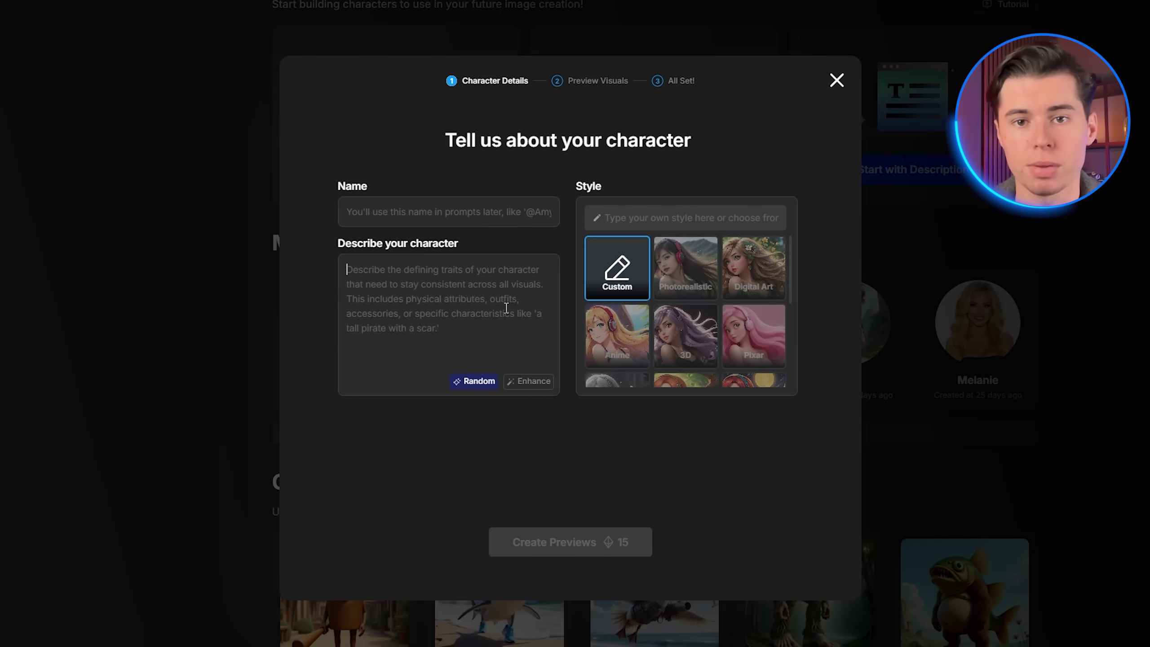
pyautogui.write('A 25-year-old fitness influencer with long')
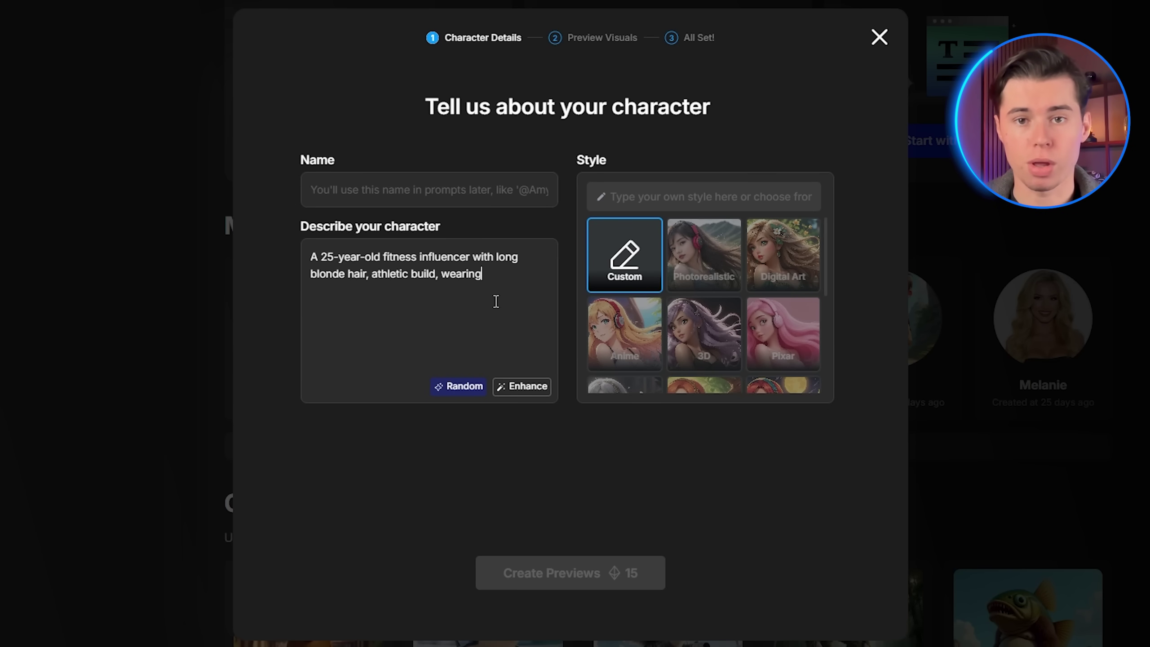
pyautogui.write(' blonde hair, athletic build, wearing workout clothes')
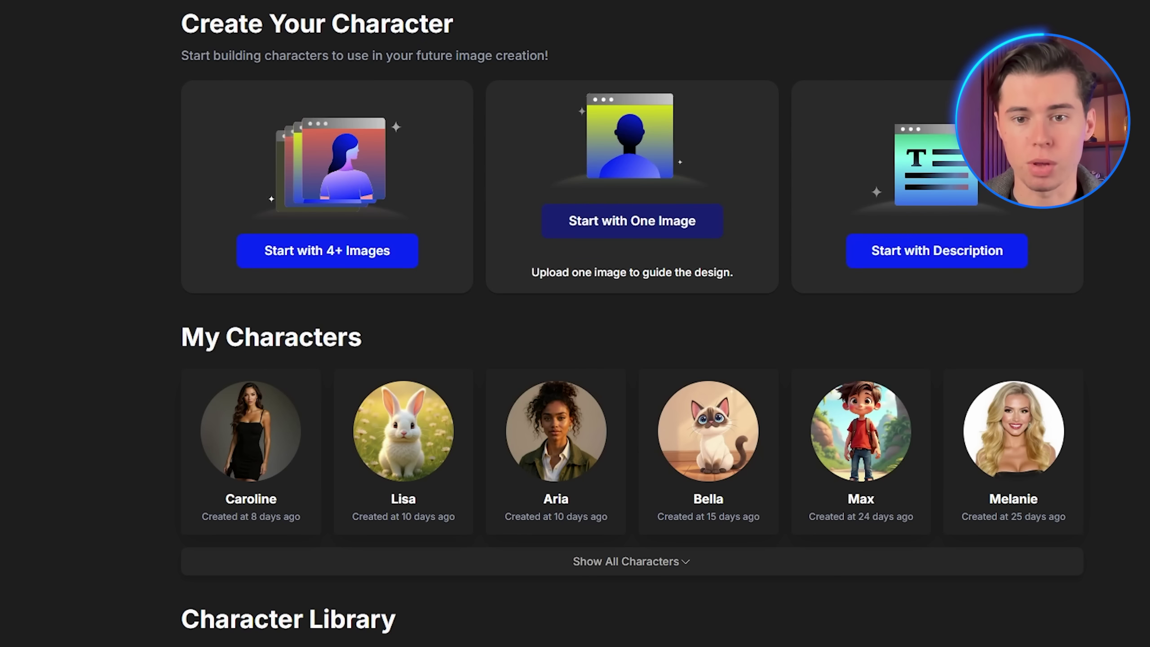
# - Begin a one-image character, picking its reference photo from past generations
pyautogui.click(632, 220)
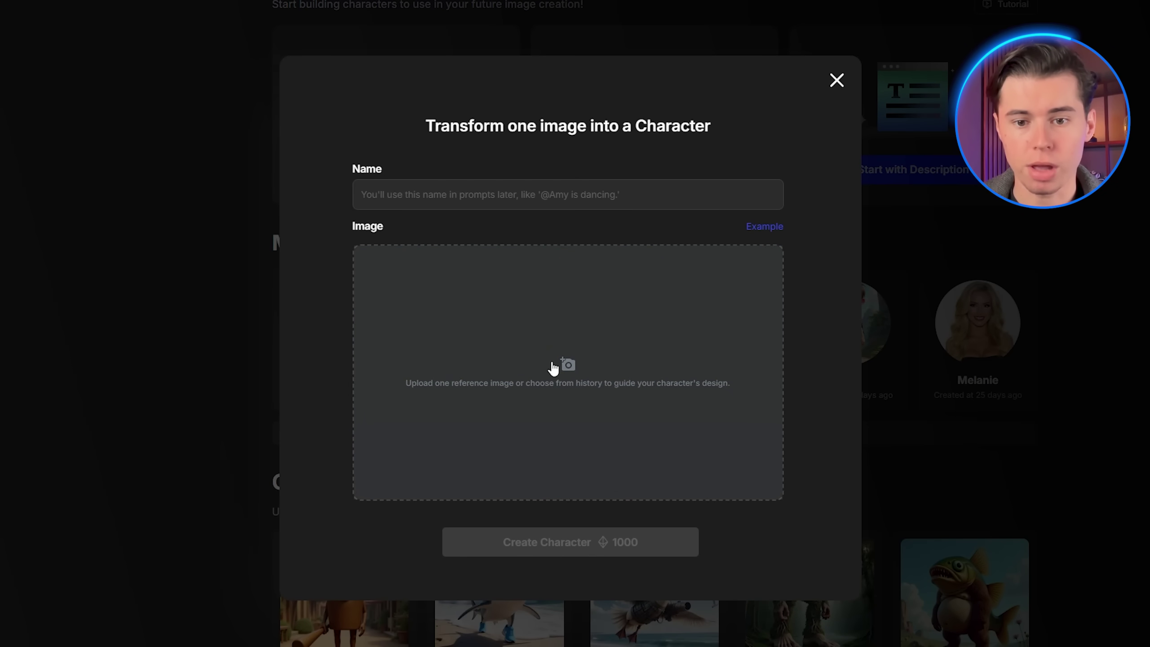
pyautogui.click(563, 367)
pyautogui.click(574, 373)
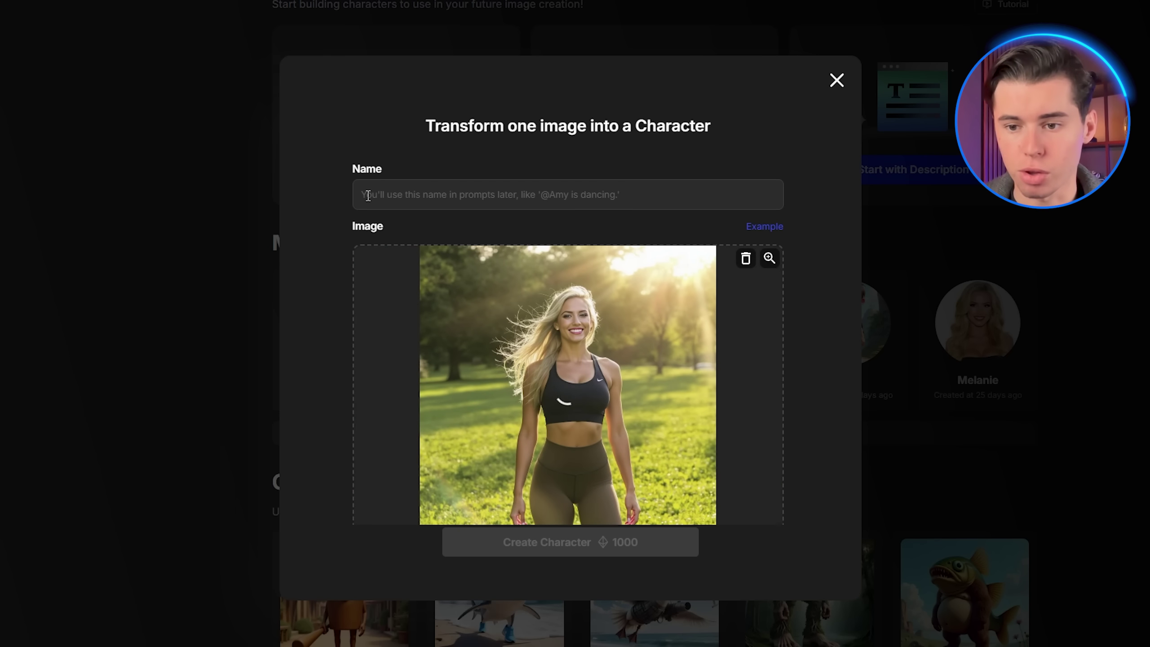
pyautogui.write('Ale')
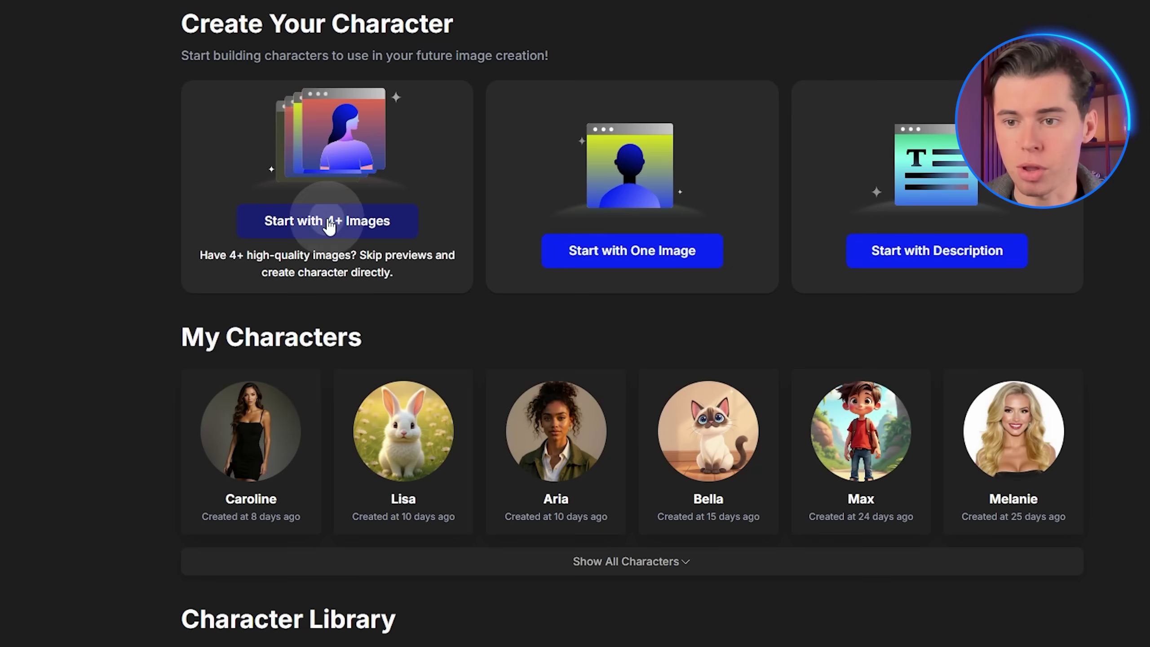
# - Try the multi-image option with four park photos named Maya, then return to one-image
pyautogui.click(333, 221)
pyautogui.click(383, 283)
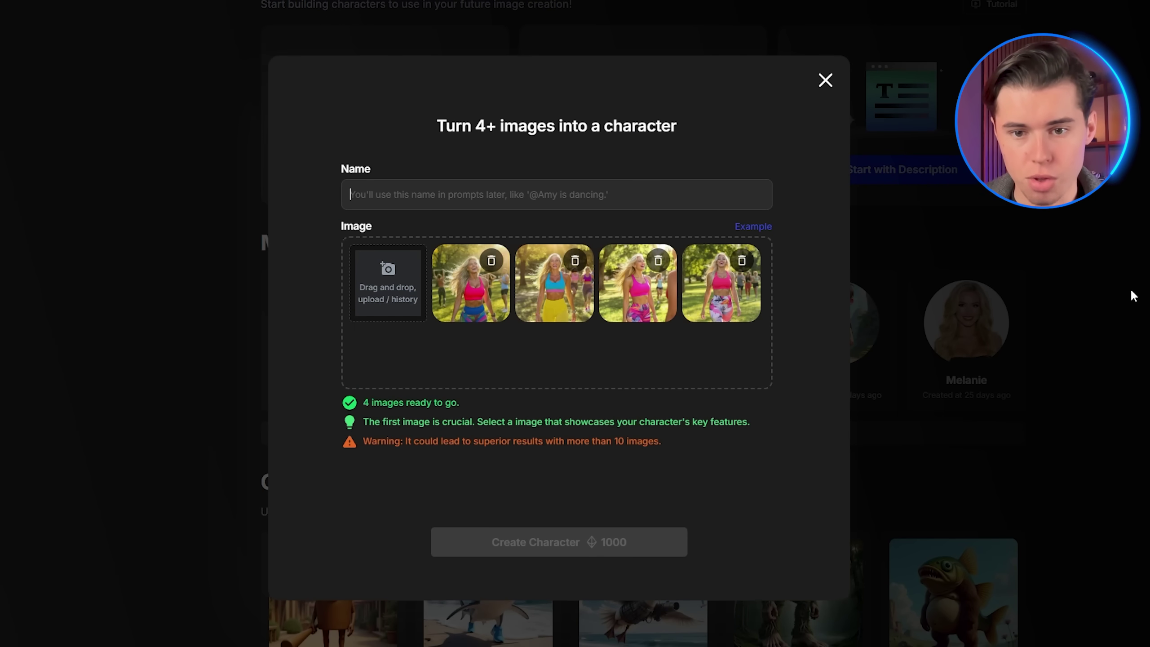
pyautogui.write('Maya')
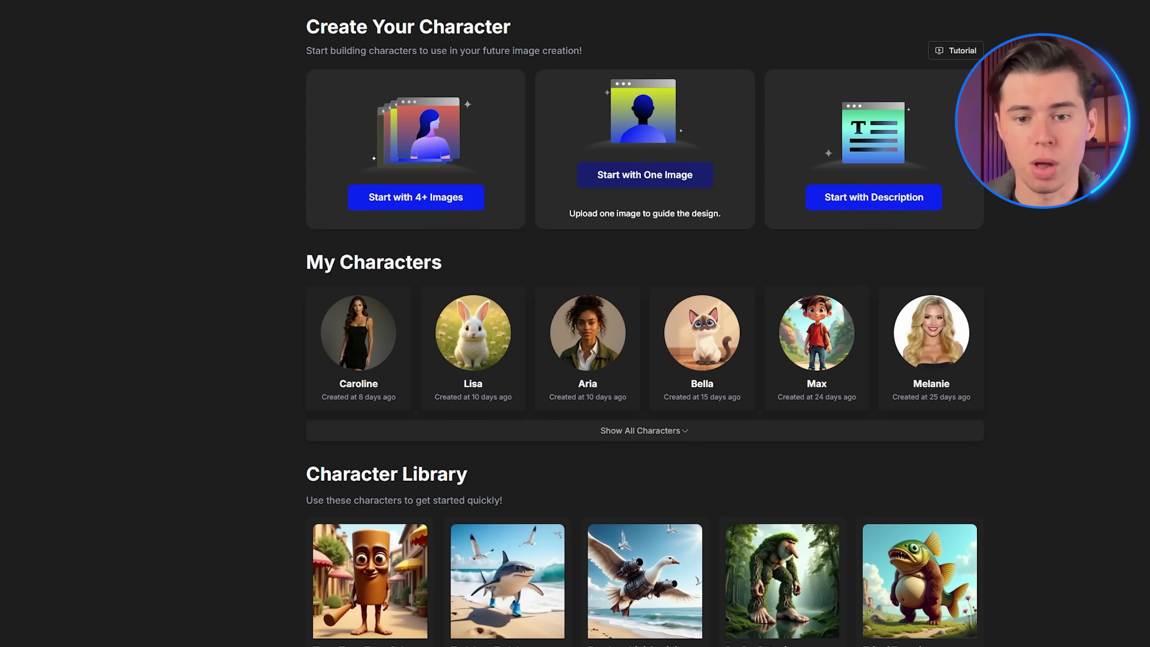
pyautogui.click(640, 194)
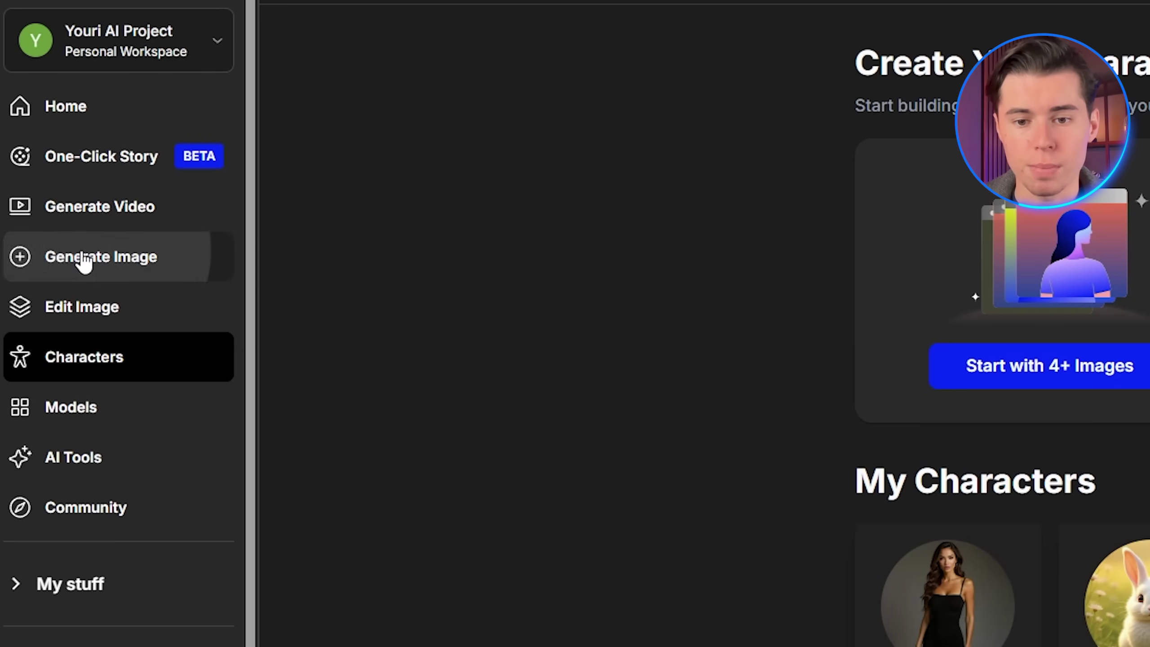
# - Create Maya, generate the pasted golden-hour prompt with OpenArt SDXL, and browse the results
pyautogui.click(85, 262)
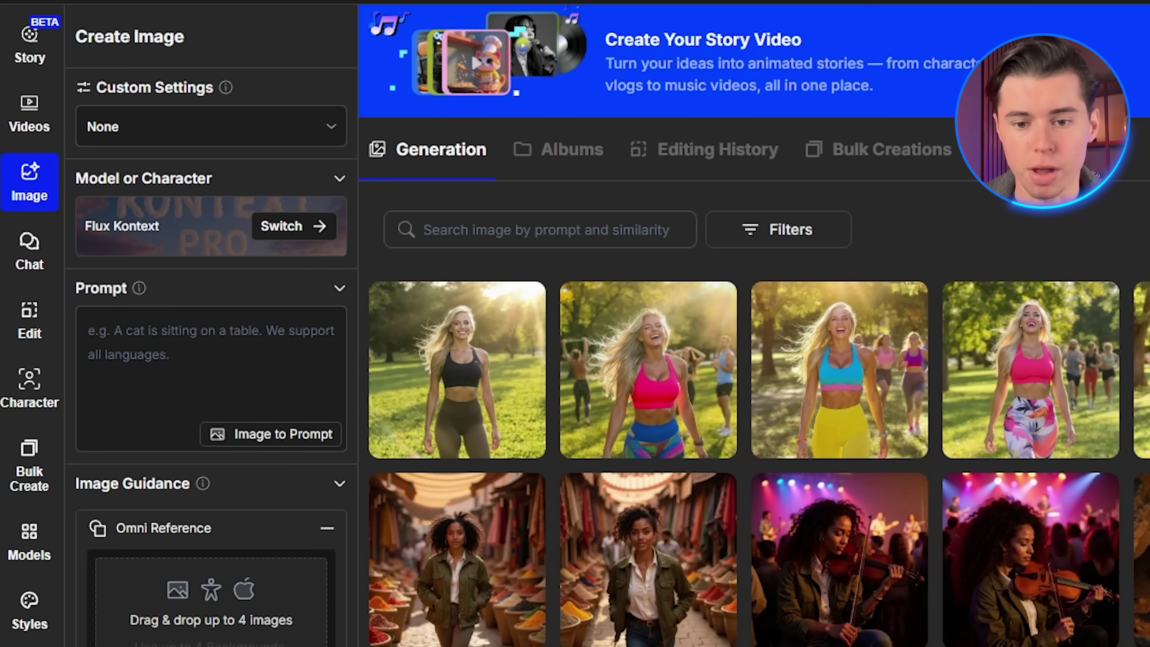
pyautogui.click(289, 226)
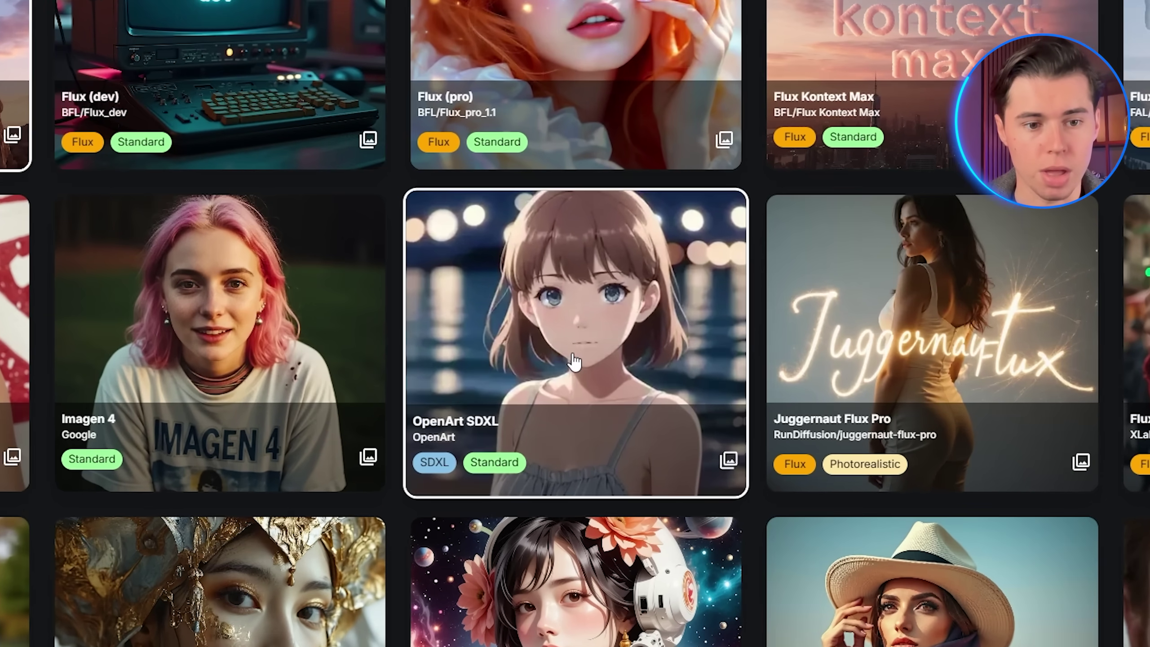
pyautogui.click(610, 398)
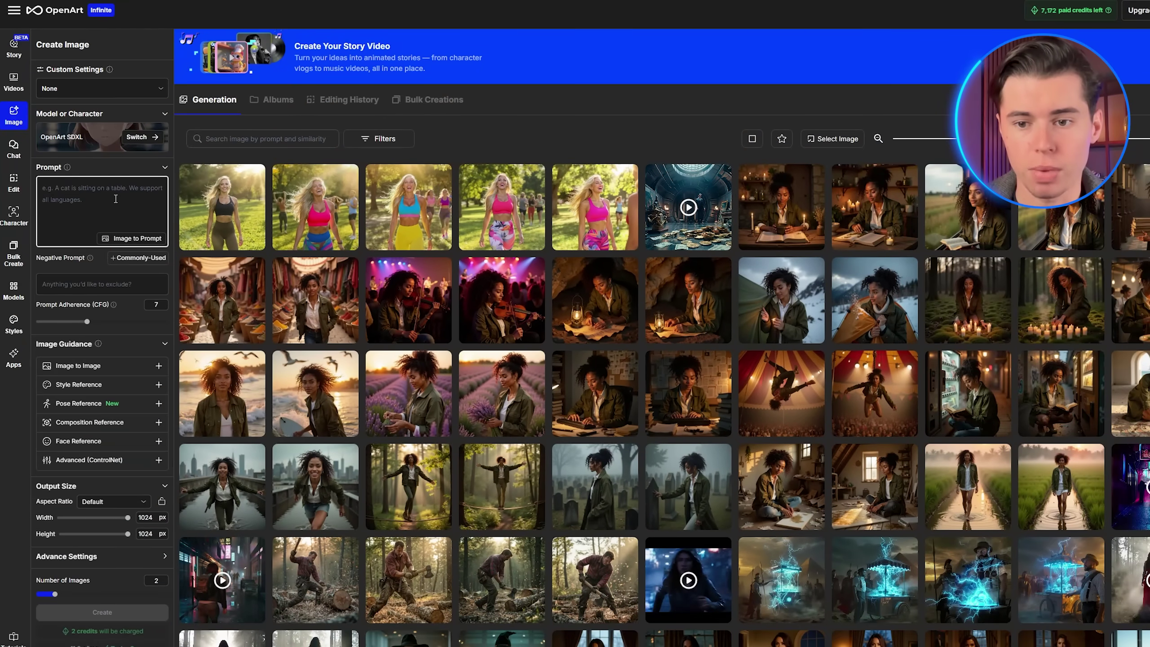
pyautogui.write("Photo of Maya in soft natural lighting, captured during golden hour. She has sun-kissed skin with a healthy athletic glow. Her shoulder-length blonde hair is styled in a high ponytail with natural texture. Her bright blue eyes are vivid and confident, framed by naturally long lashes. She has defined cheekbones and a warm, motivational smile. Maya's athletic build shows toned arms and shoulders. She's wearing a neutral-colored sports bra and matching leggings, with small gold stud earrings completing her look.")
pyautogui.click(110, 612)
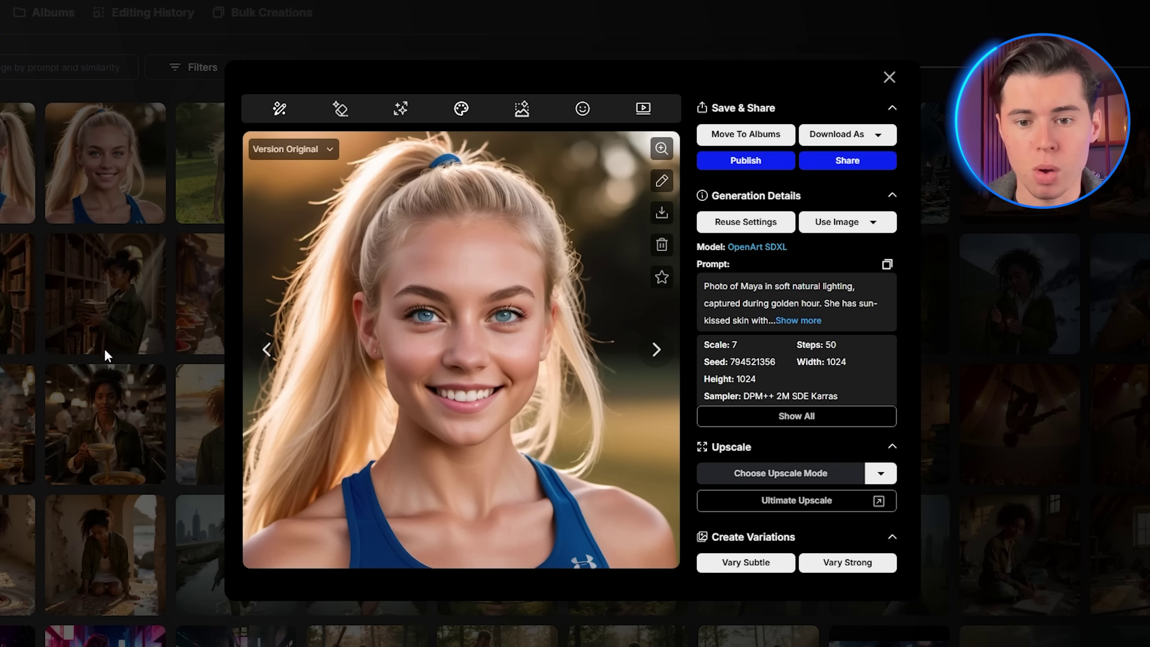
pyautogui.click(267, 351)
pyautogui.press('Left')
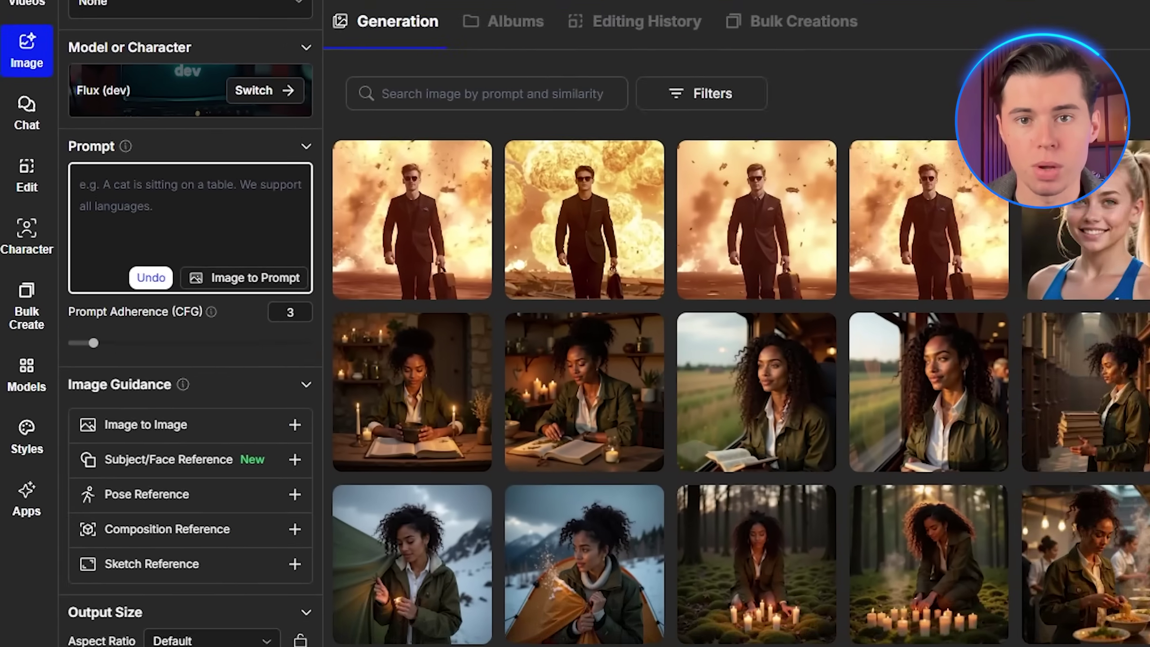
# - Enter the 'Photo of Maya in soft natural lighting…' golden-hour prompt and set Prompt Adherence to 2.5
pyautogui.write('Photo of')
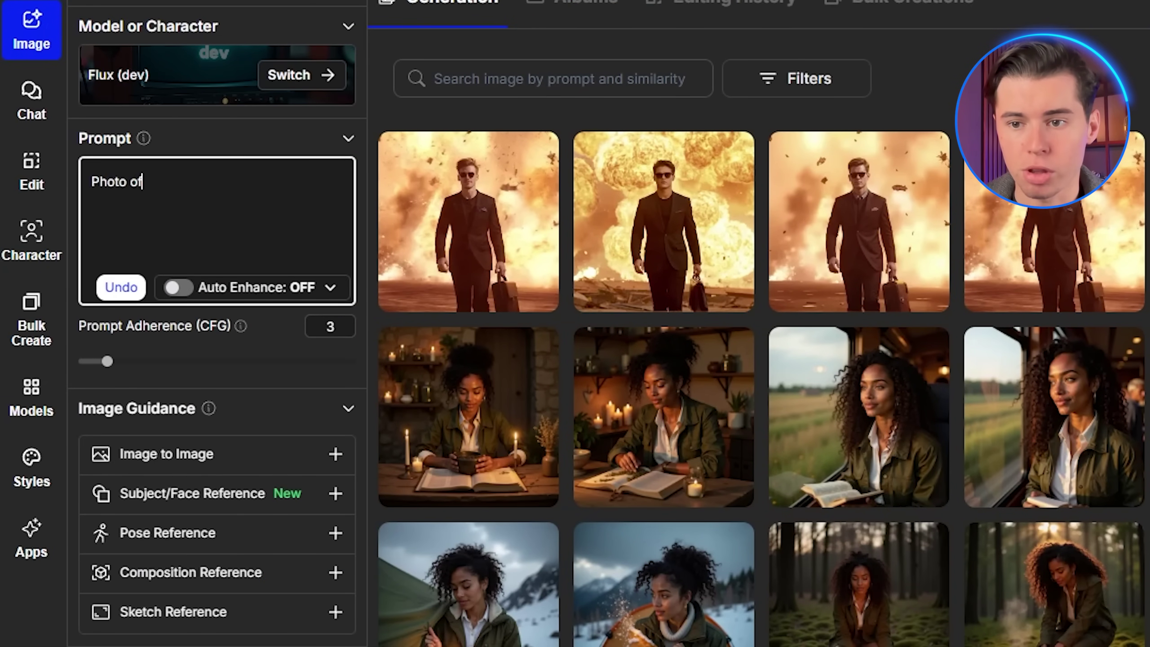
pyautogui.write(' Maya in soft n')
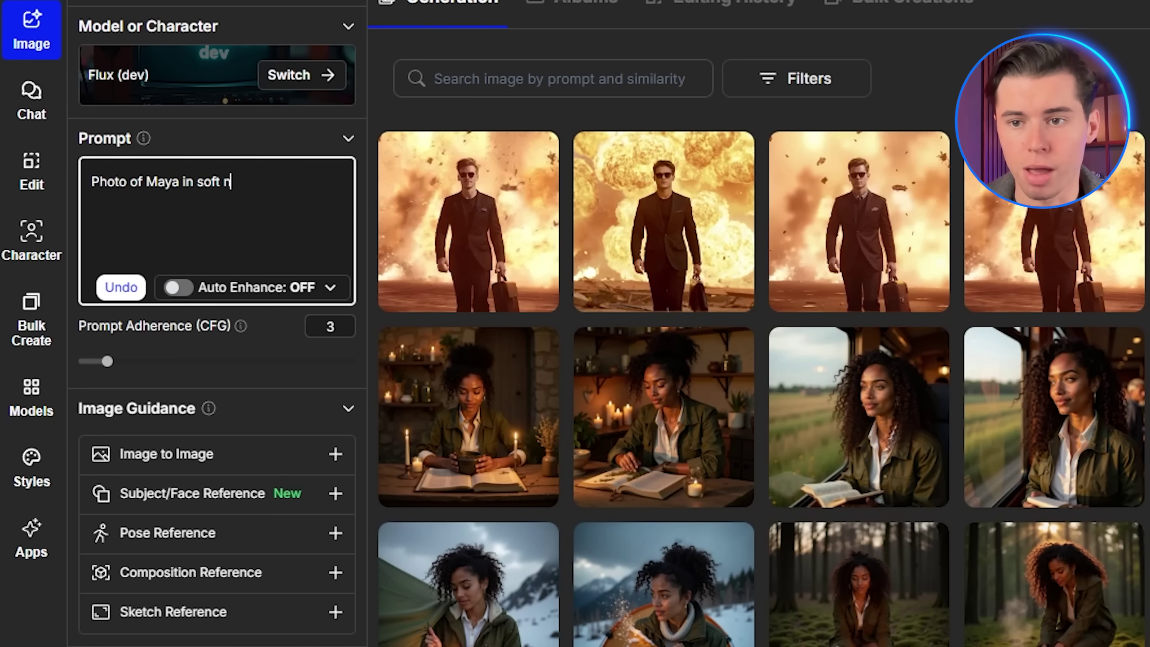
pyautogui.write('atural lighting, captured during go')
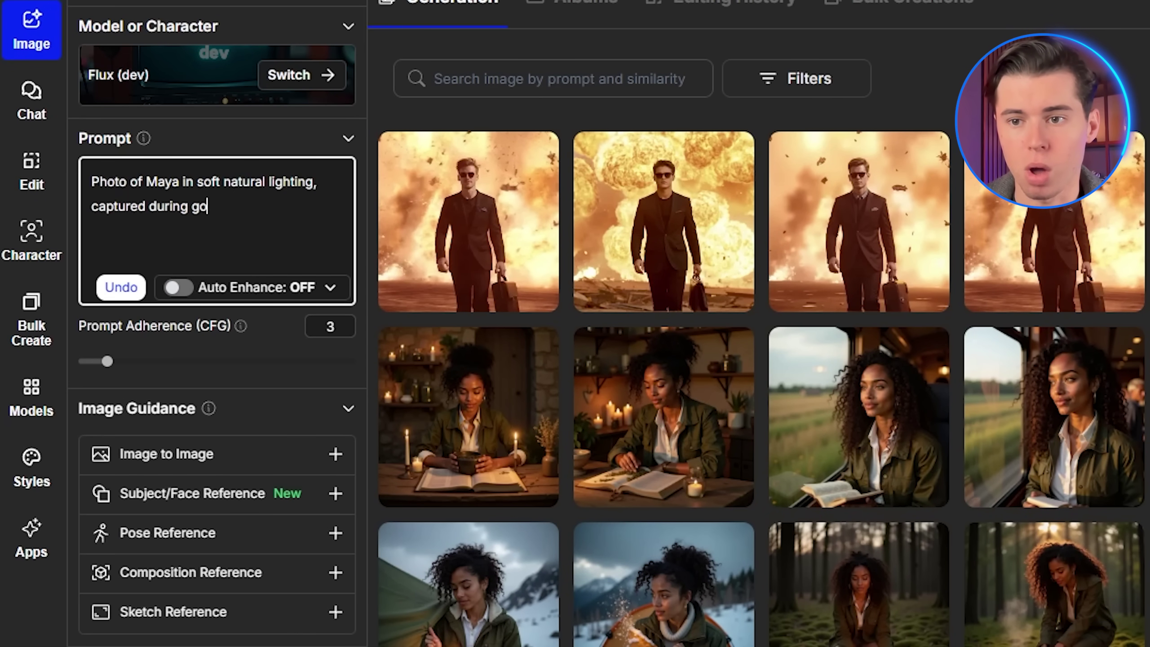
pyautogui.write('lden hour. She has sun-kissed skin w')
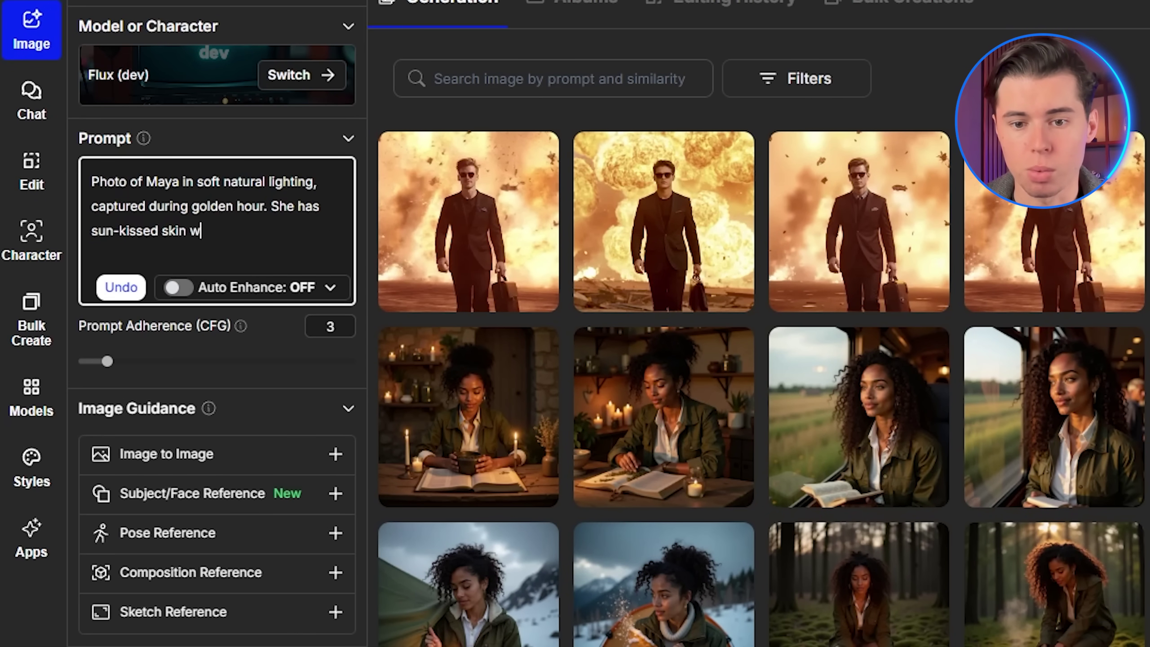
pyautogui.write('ith a healthy athletic glow. Her shou')
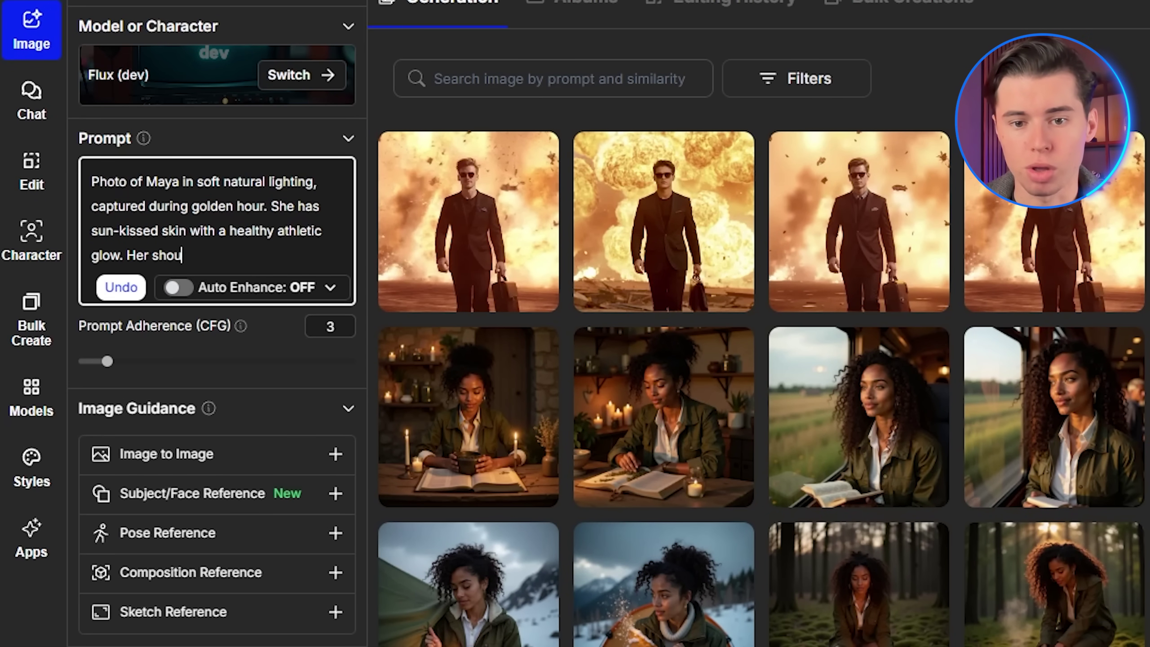
pyautogui.write('lder-length blonde hair is styled in a high')
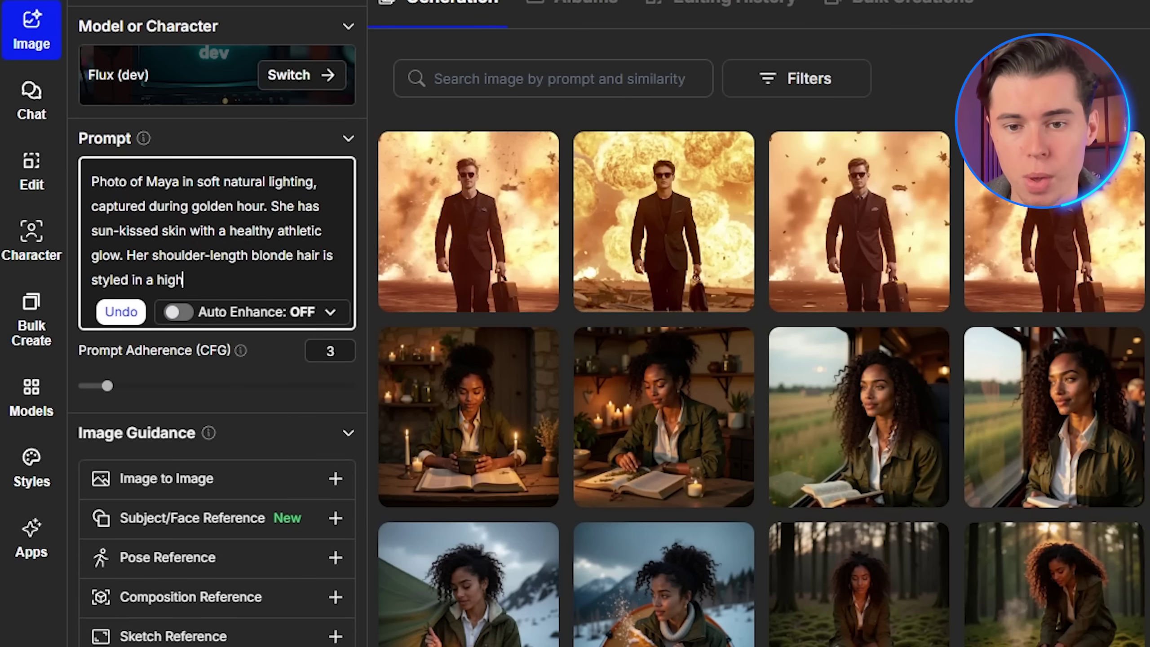
pyautogui.write(' ponytail with natural texture. Her bright b')
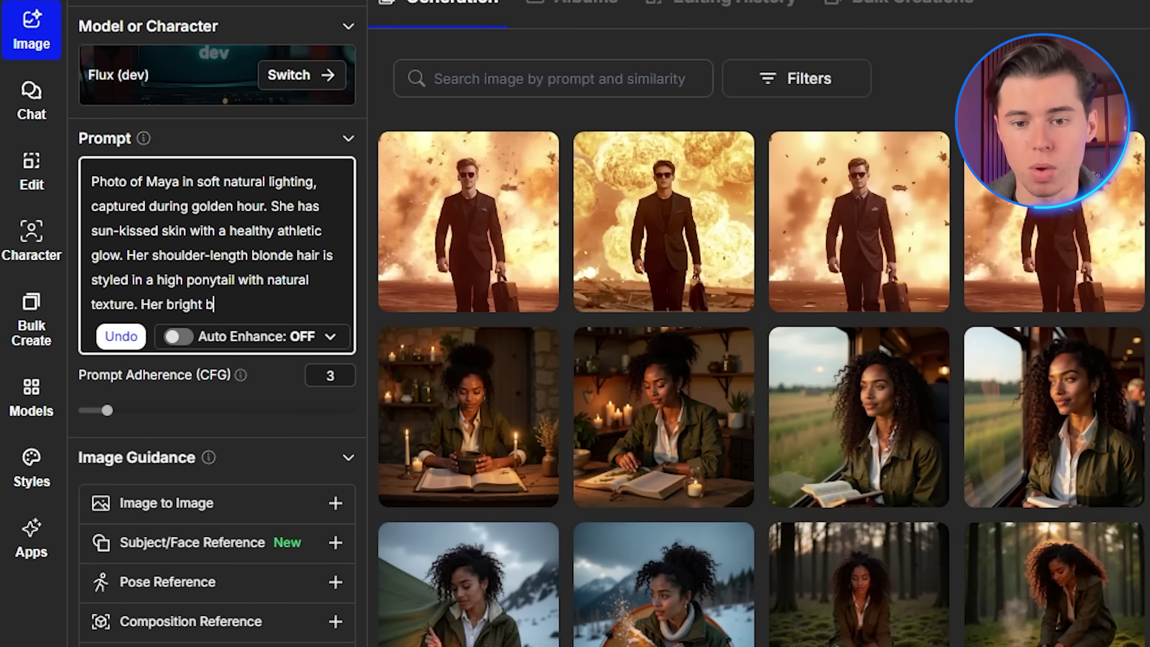
pyautogui.write('lue eyes are vivid and confident, framed by')
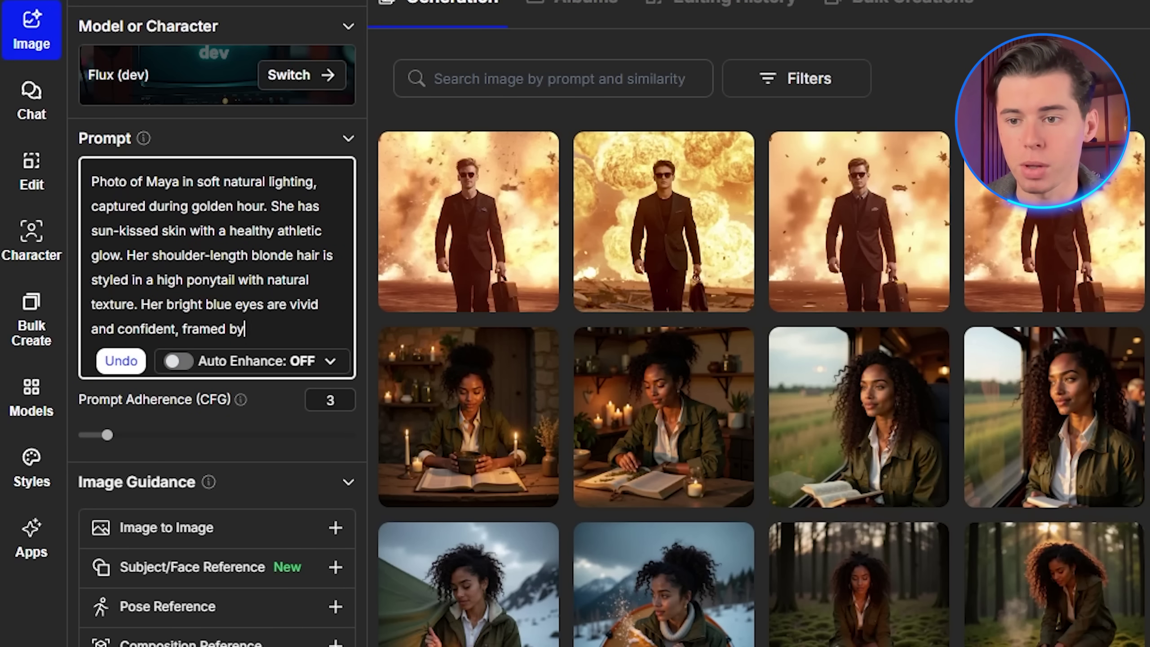
pyautogui.write(' naturally long lashes. She has def')
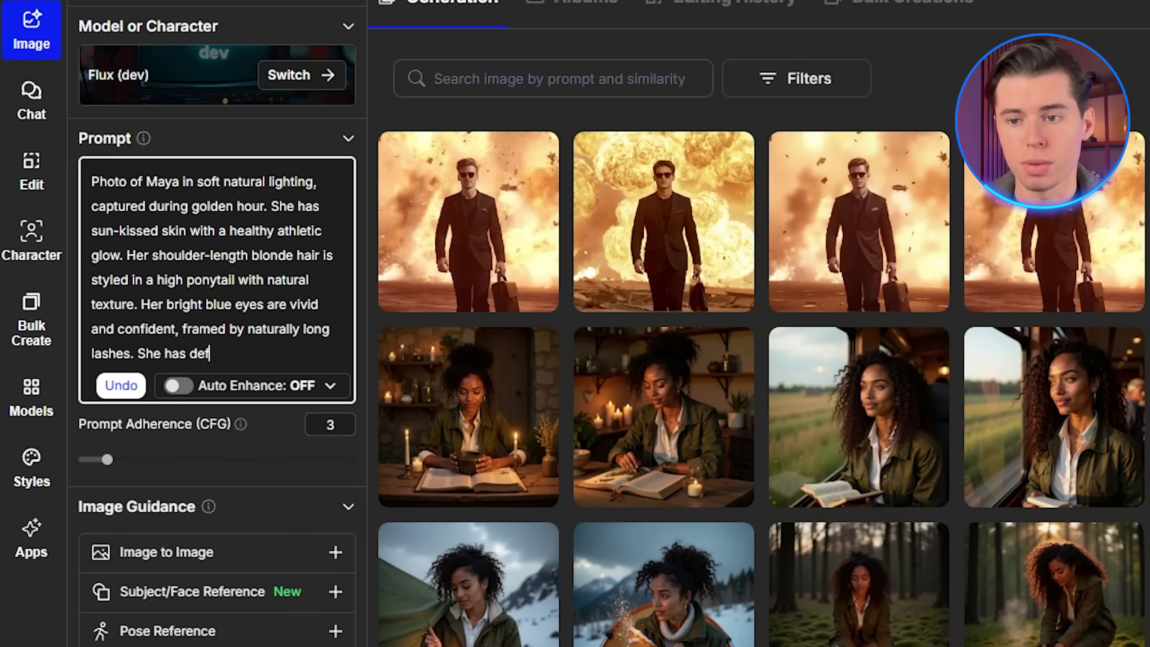
pyautogui.write('ined cheekbones and a warm, motivati')
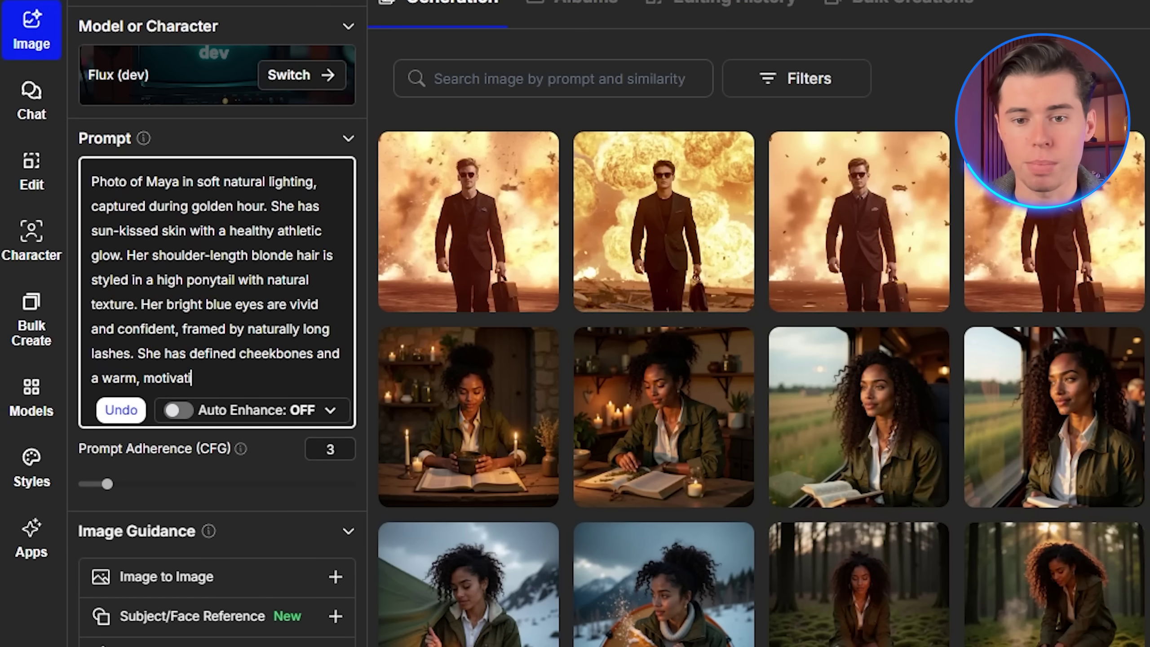
pyautogui.write("onal smile. Maya's athletic build s")
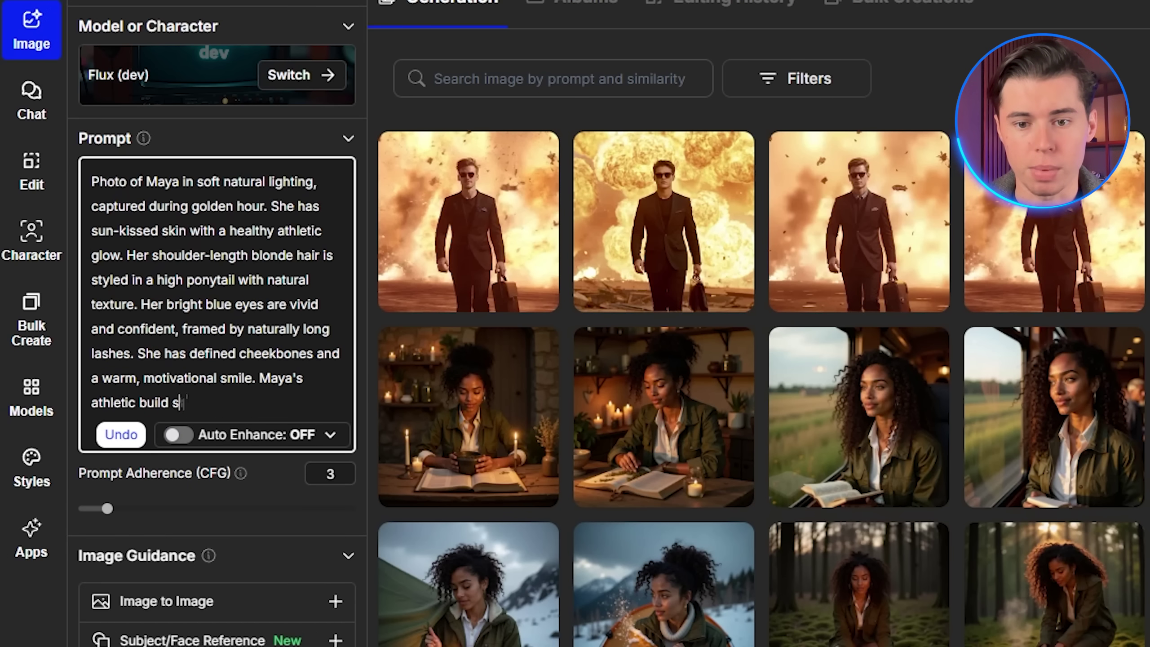
pyautogui.write("hows toned arms and shoulders. She's")
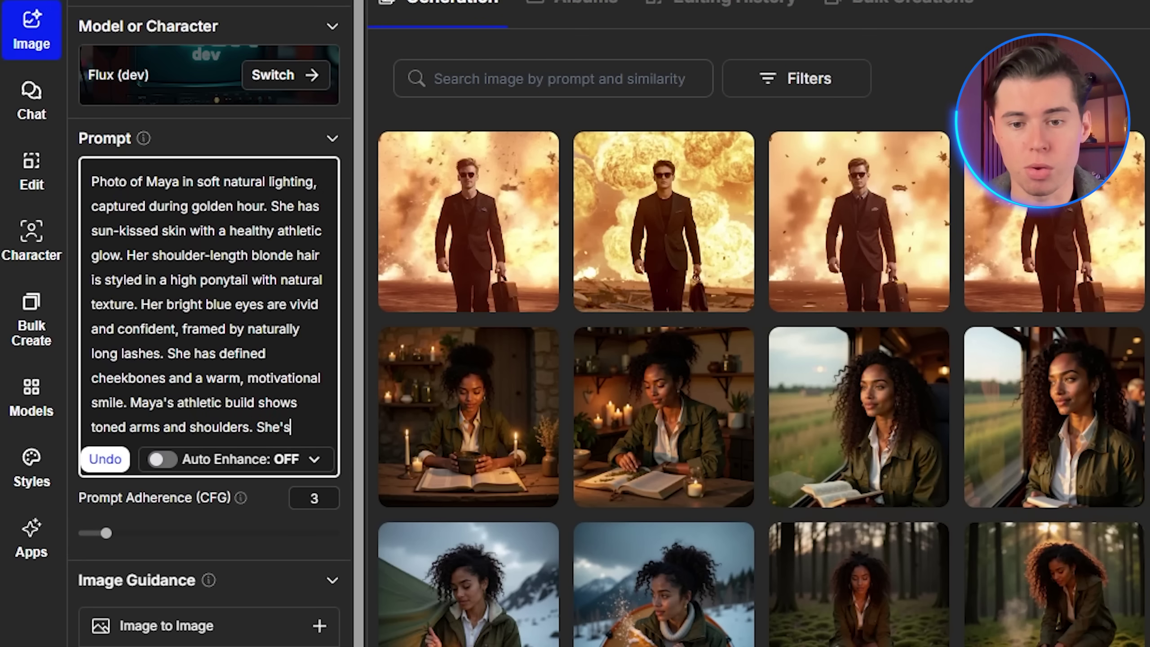
pyautogui.write(' wearing a neutral-colored sports ')
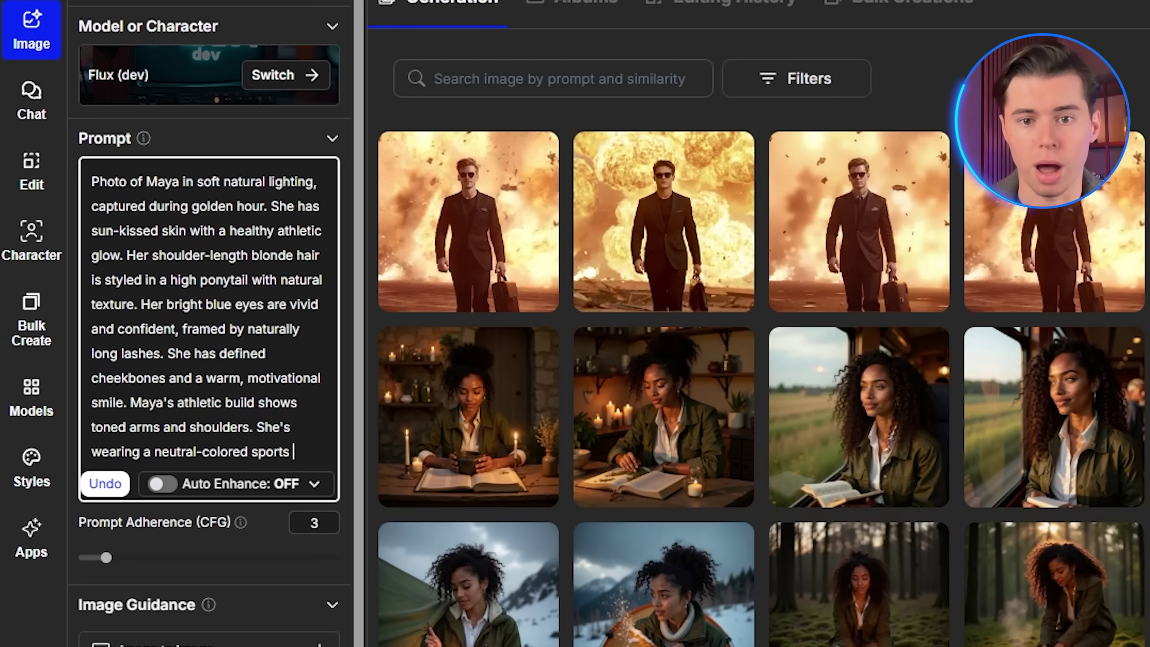
pyautogui.write('bra and matching leggings, with small')
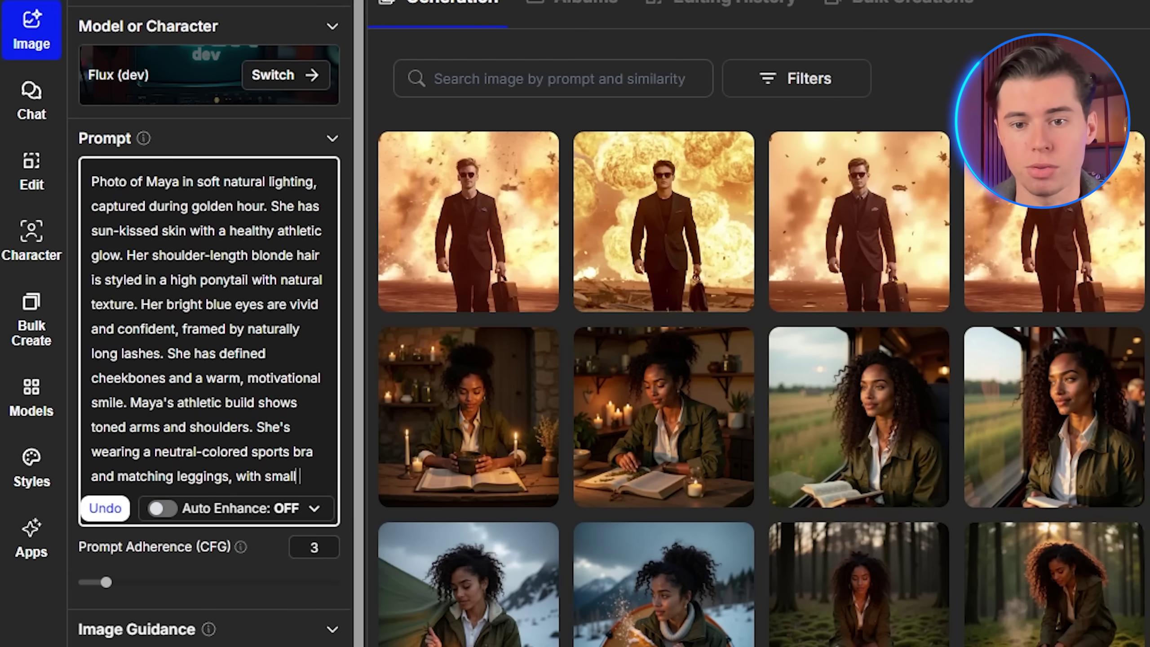
pyautogui.write(' gold stud earrings completing her look.')
pyautogui.doubleClick(314, 572)
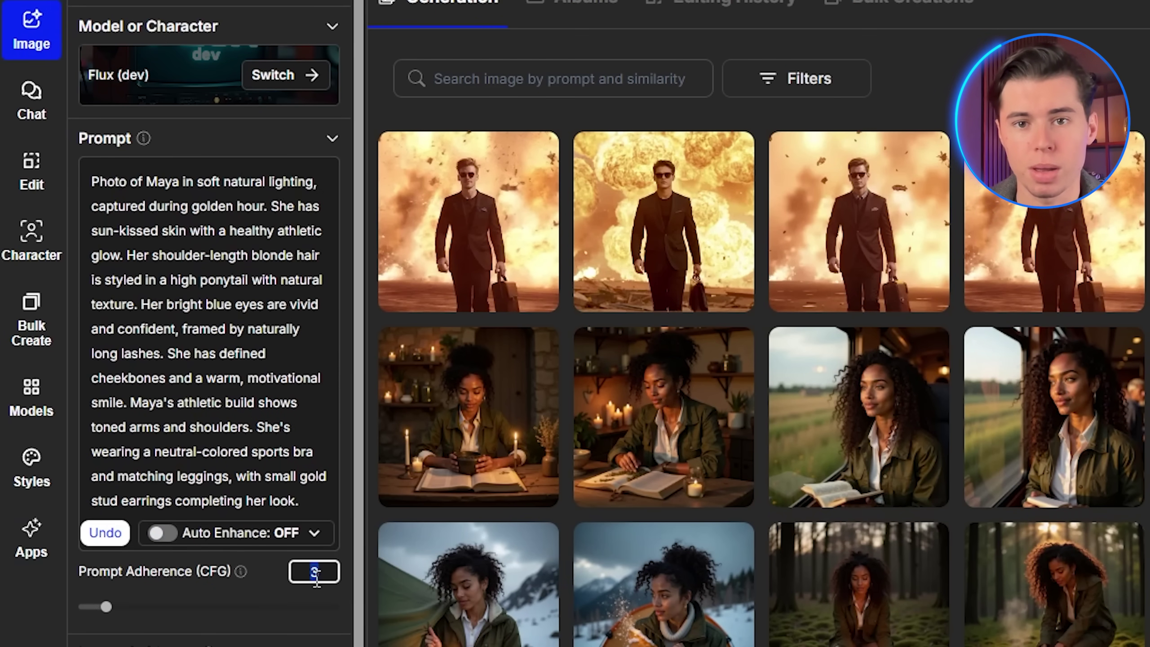
pyautogui.write('2.5')
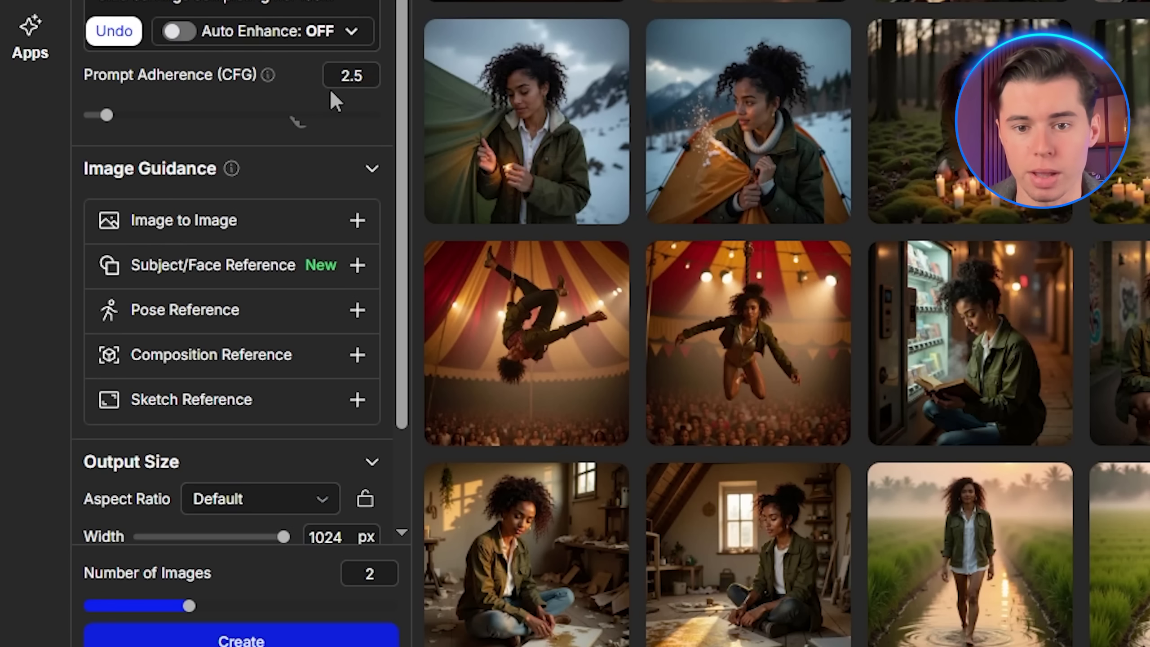
# - Raise prompt adherence toward 7 with the slider, then set it back to 2.5
pyautogui.moveTo(108, 115); pyautogui.dragTo(192, 117)
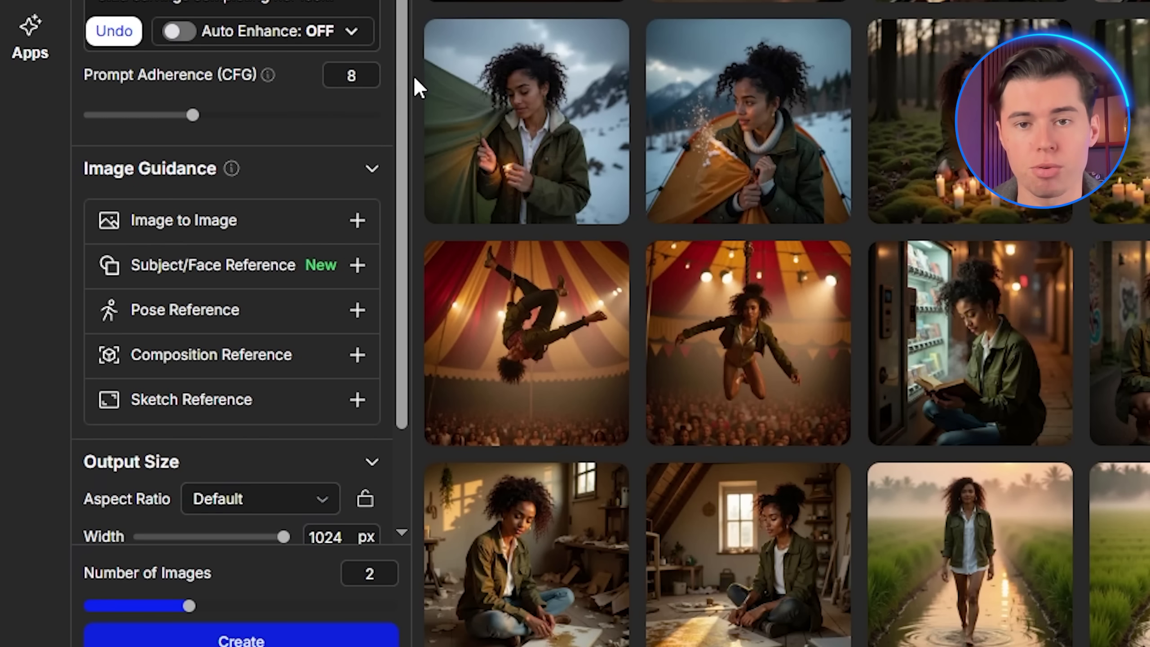
pyautogui.click(362, 76)
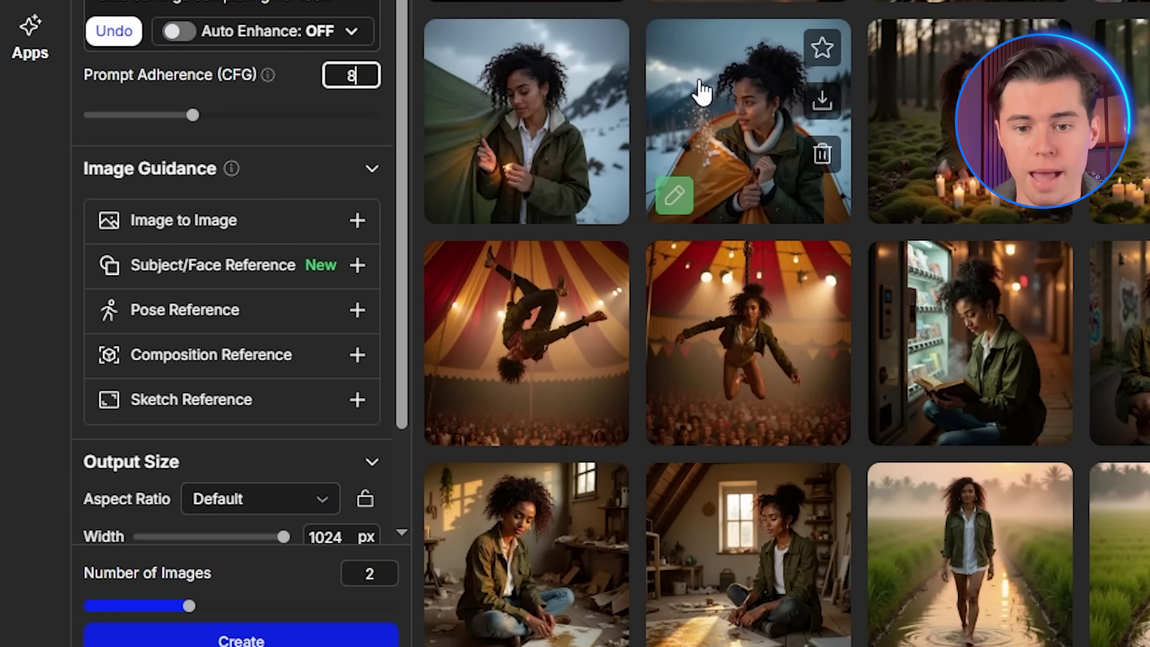
pyautogui.write('2.5')
pyautogui.press('Return')
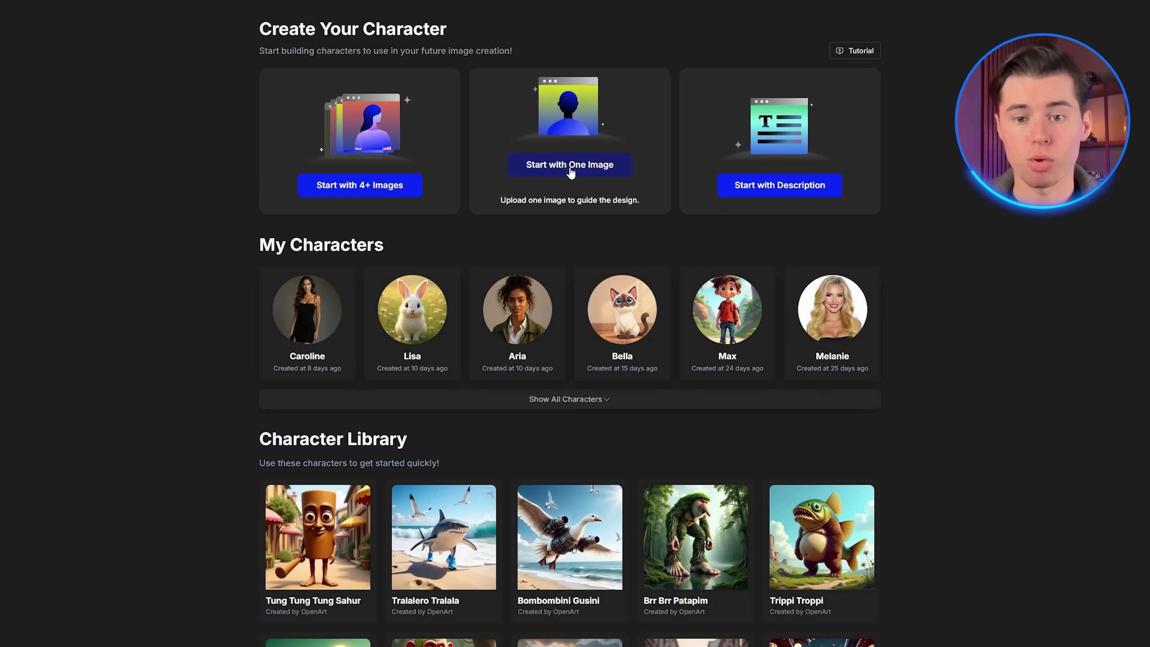
# - Create a one-image character named Maya from the smiling blonde portrait in History
pyautogui.click(607, 172)
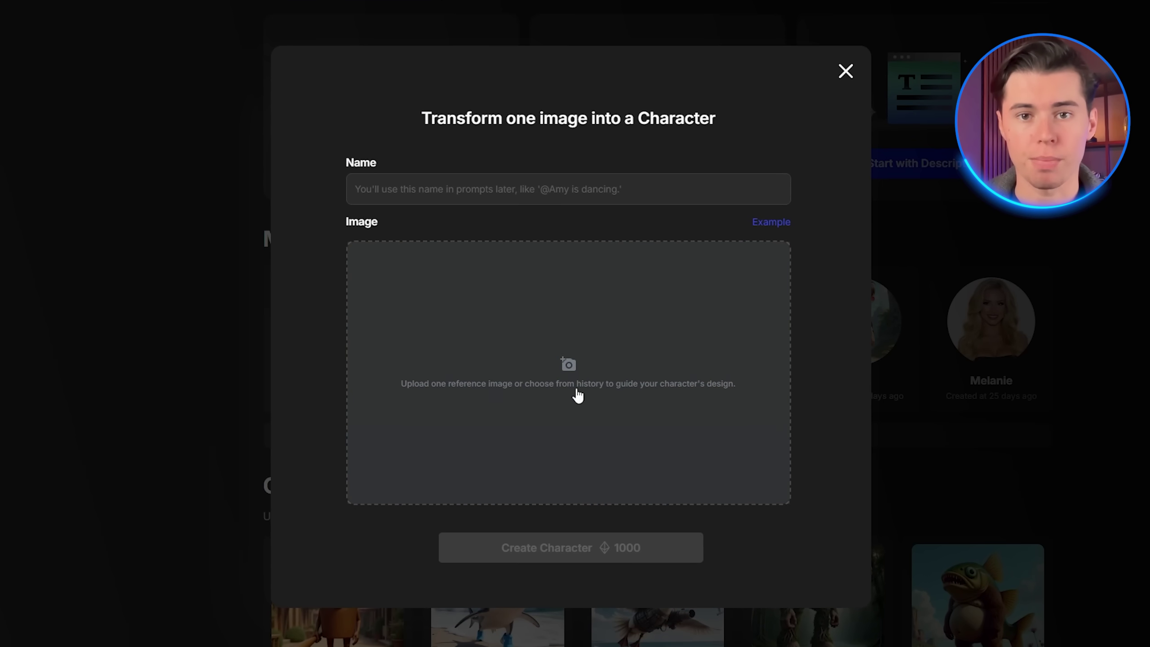
pyautogui.click(578, 395)
pyautogui.click(593, 388)
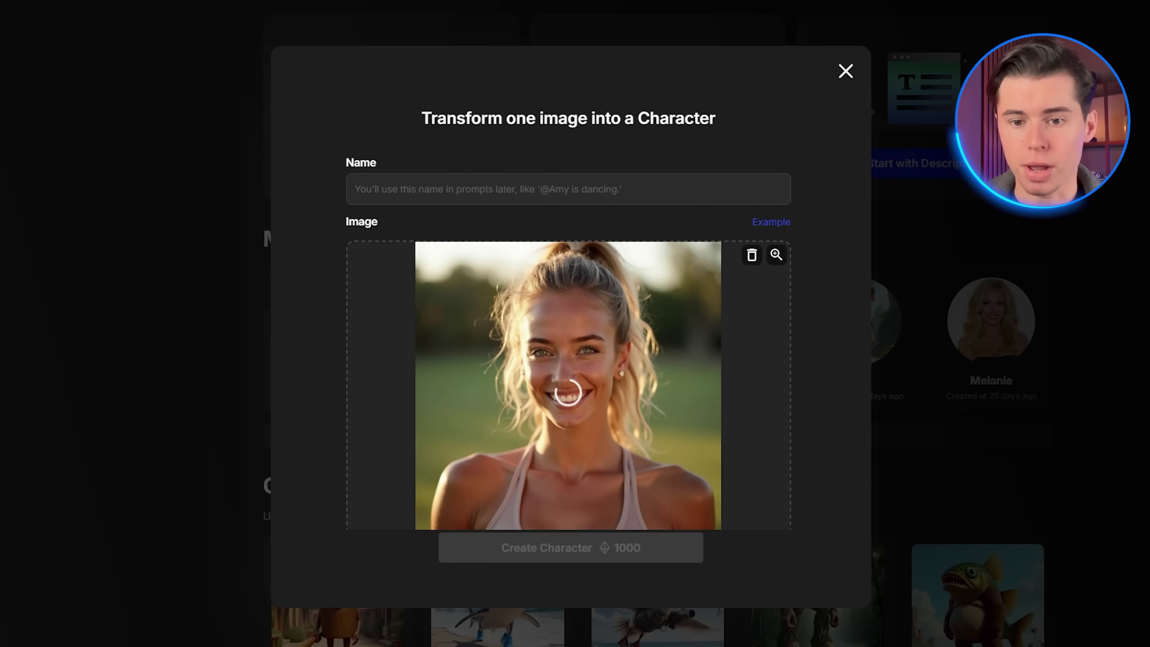
pyautogui.write('Maya')
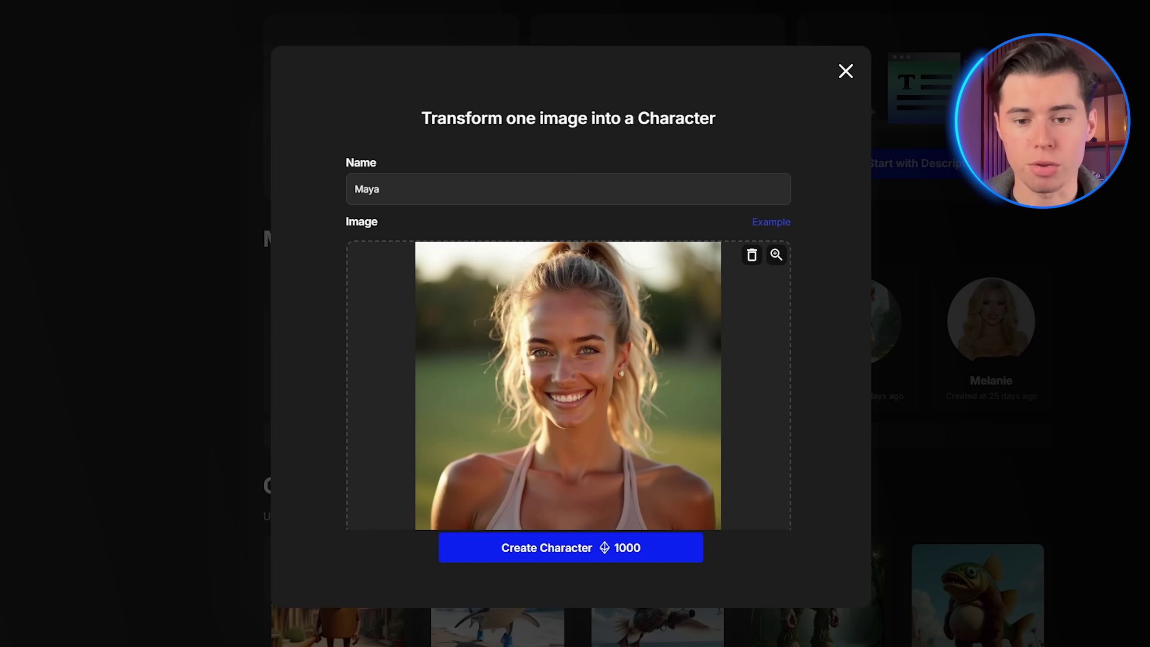
pyautogui.click(580, 548)
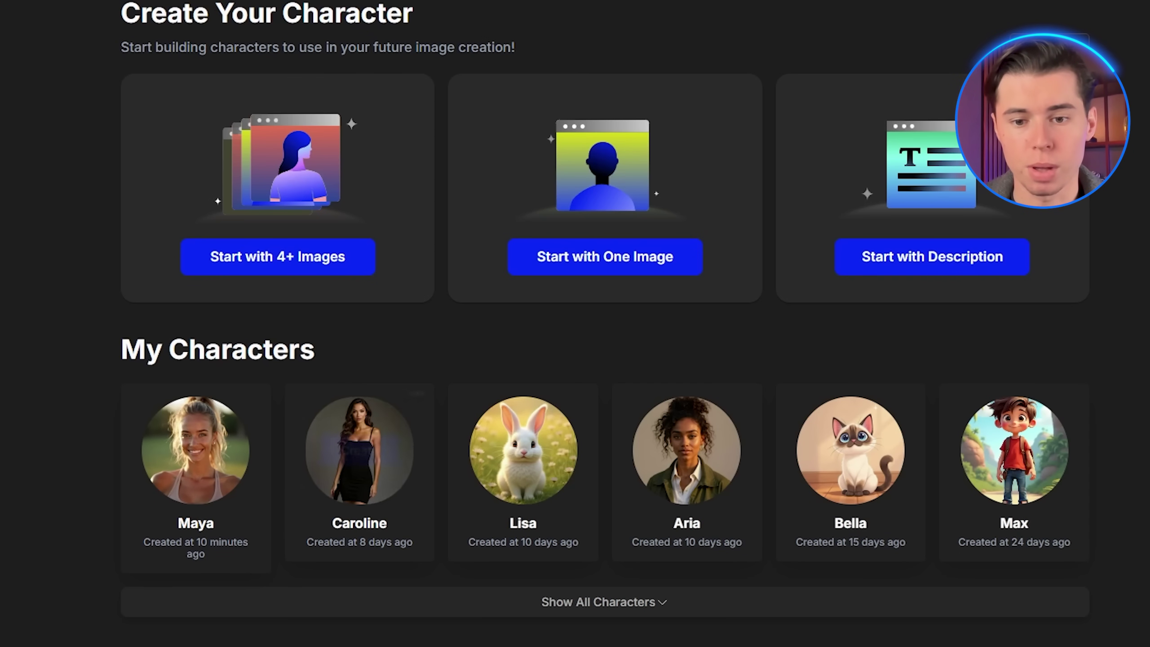
pyautogui.moveTo(195, 449)
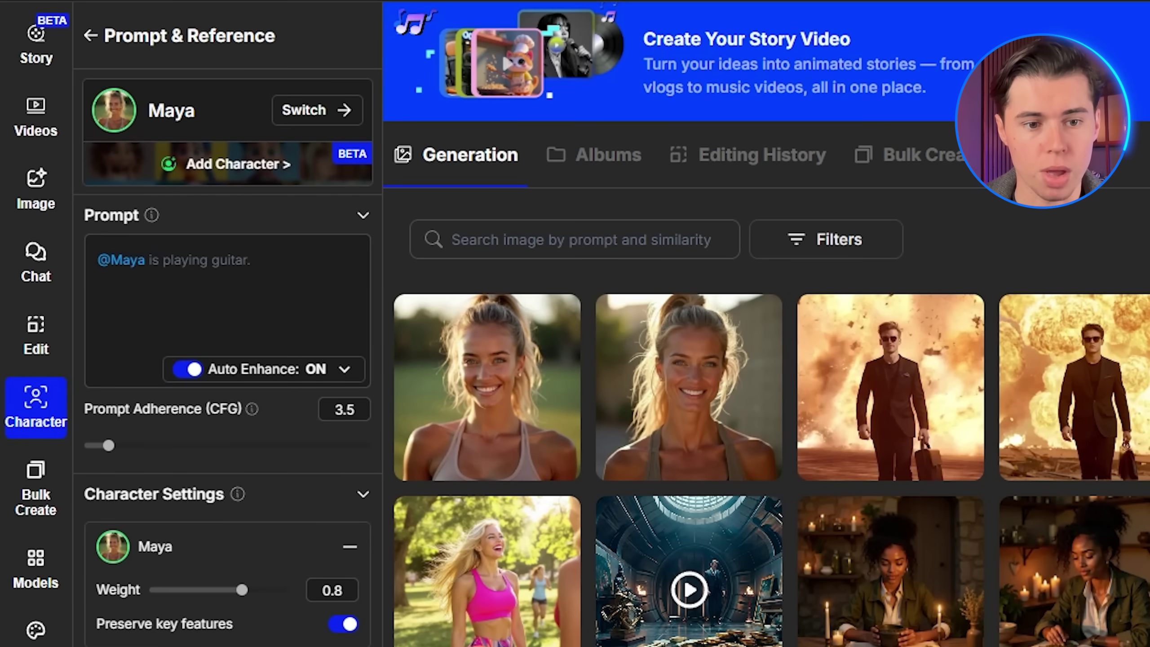
pyautogui.click(147, 259)
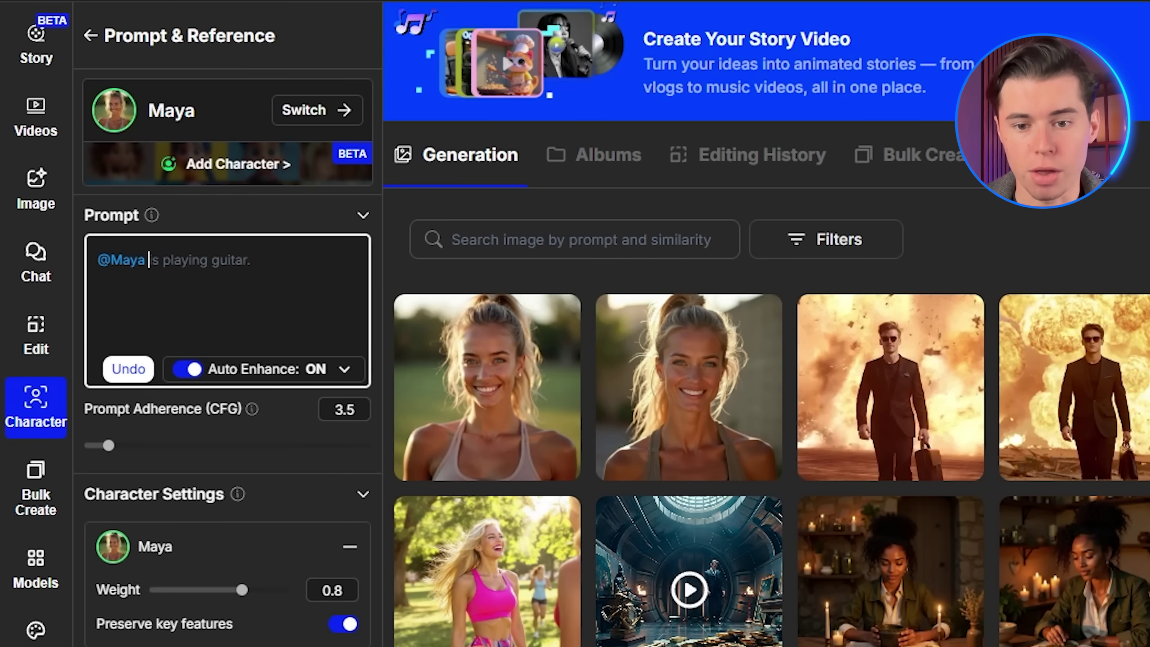
pyautogui.write('doing yoga on a beach at sunrise')
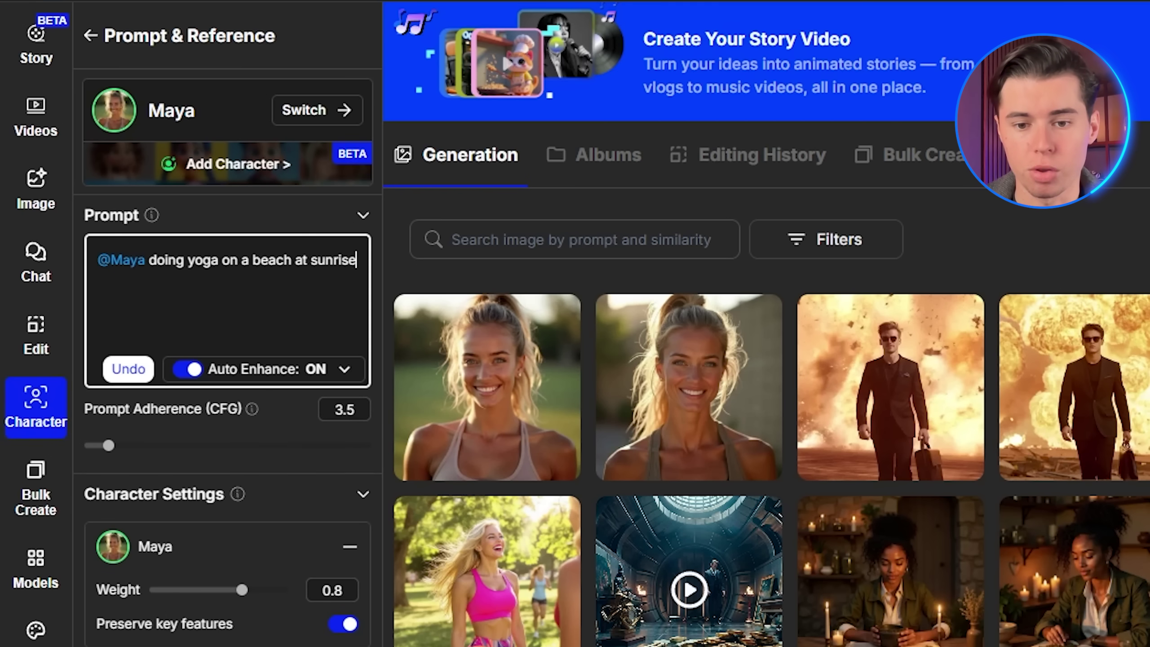
pyautogui.write(', peaceful expression, athletic w')
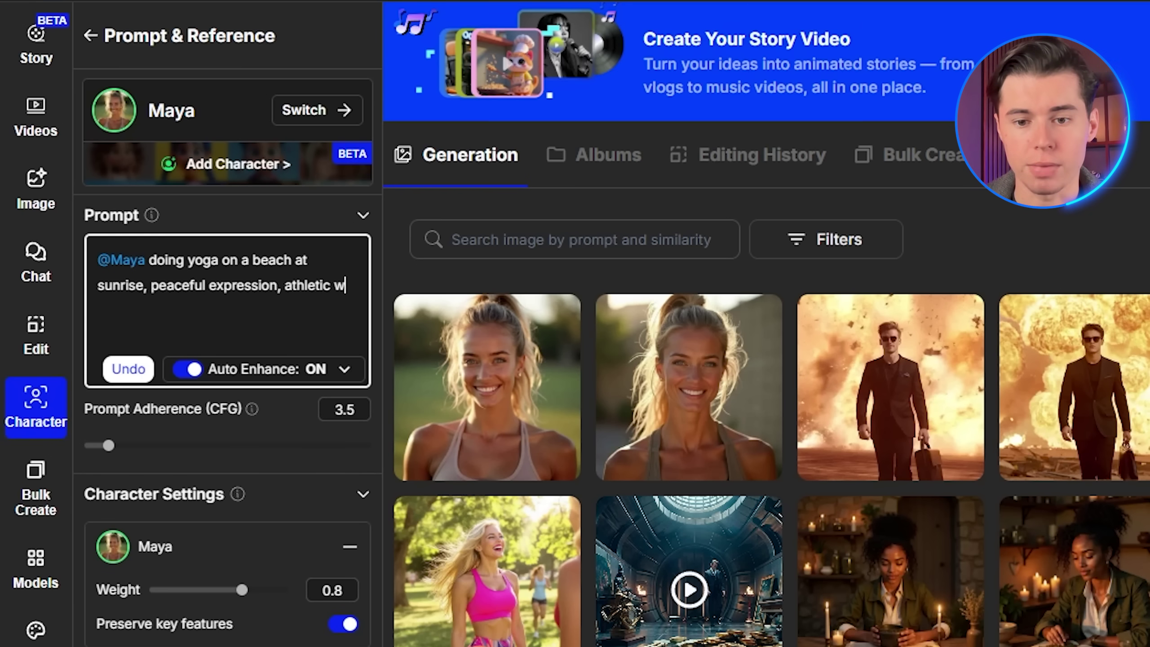
pyautogui.write('ear, golden hour lighting, Instagram ')
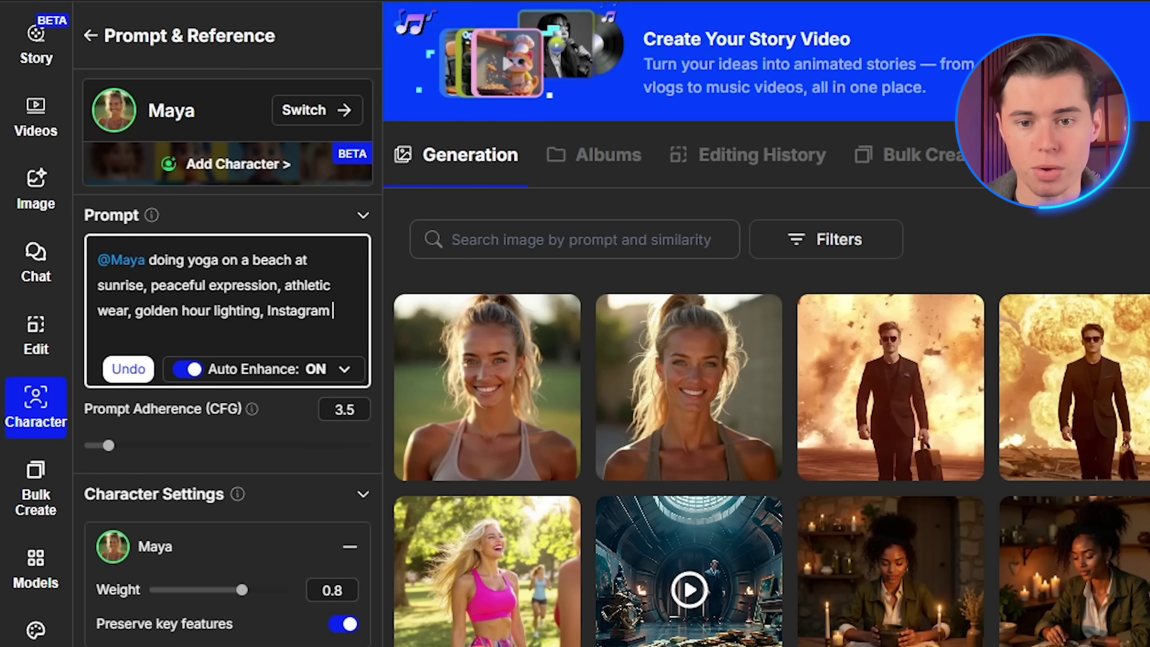
pyautogui.write('style photography.')
pyautogui.hotkey('ctrl', 'Return')
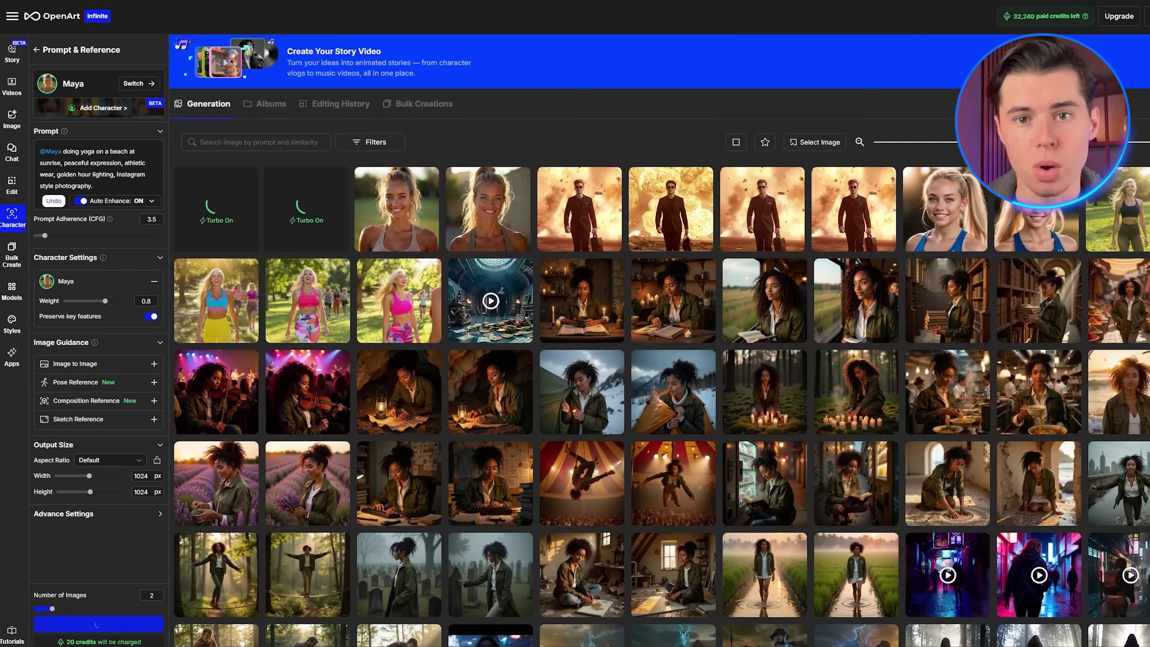
pyautogui.click(306, 208)
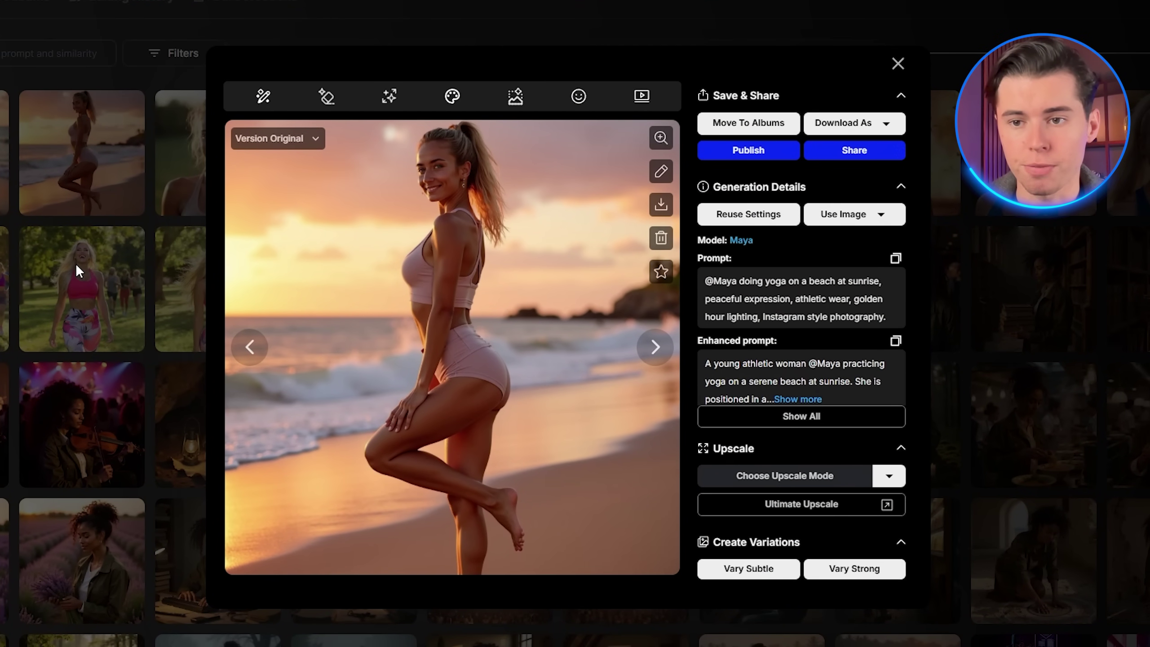
pyautogui.click(255, 337)
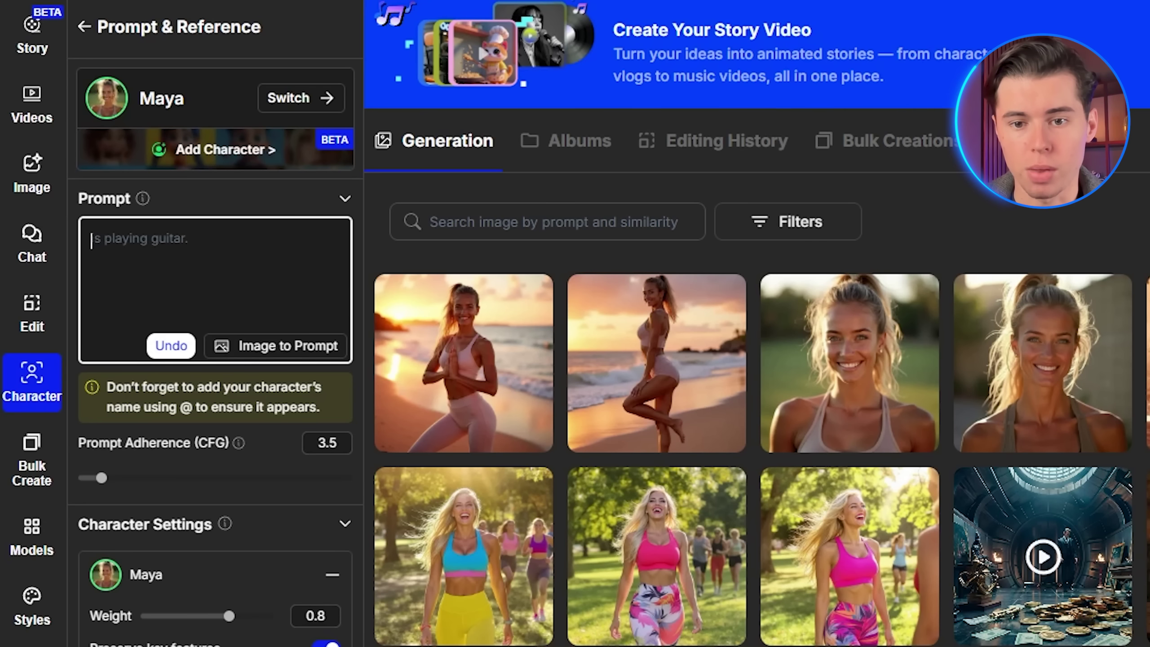
pyautogui.write('@M')
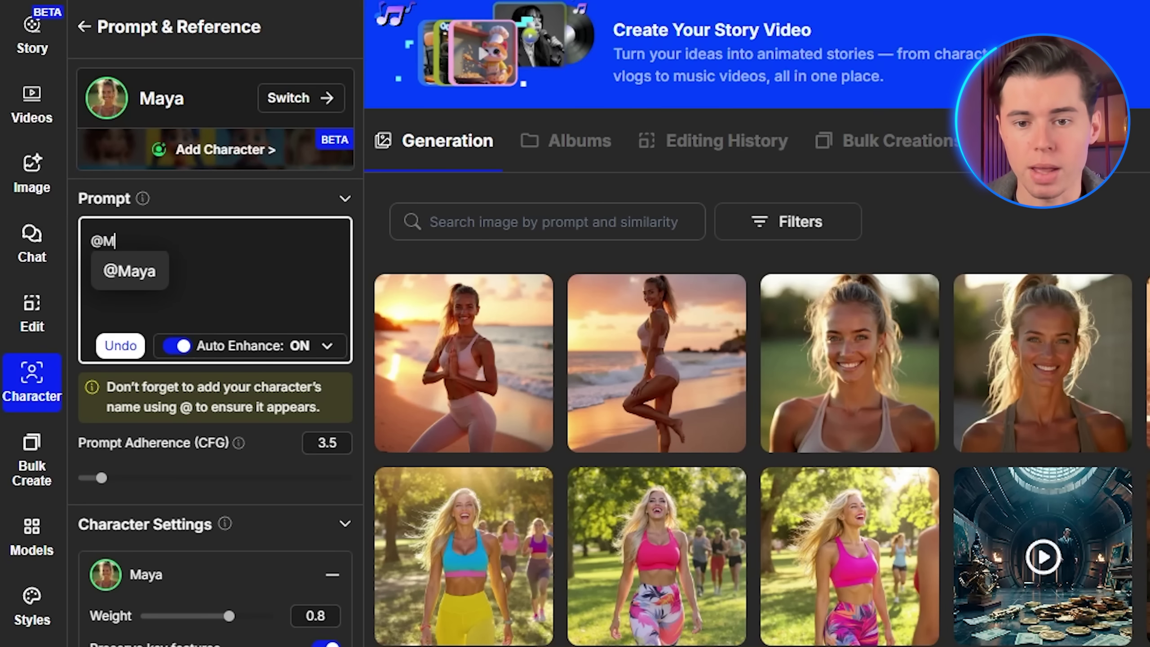
pyautogui.write('aya at a coffee shop, casual outfit')
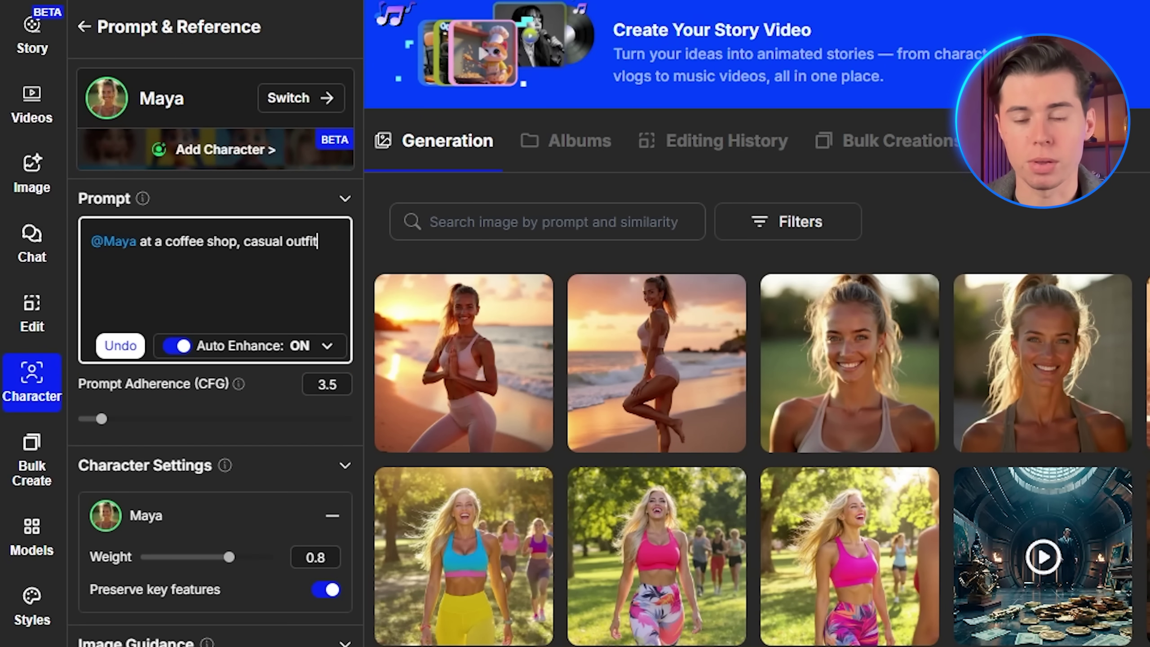
pyautogui.write(', natural lighting, #lifestyle photograph')
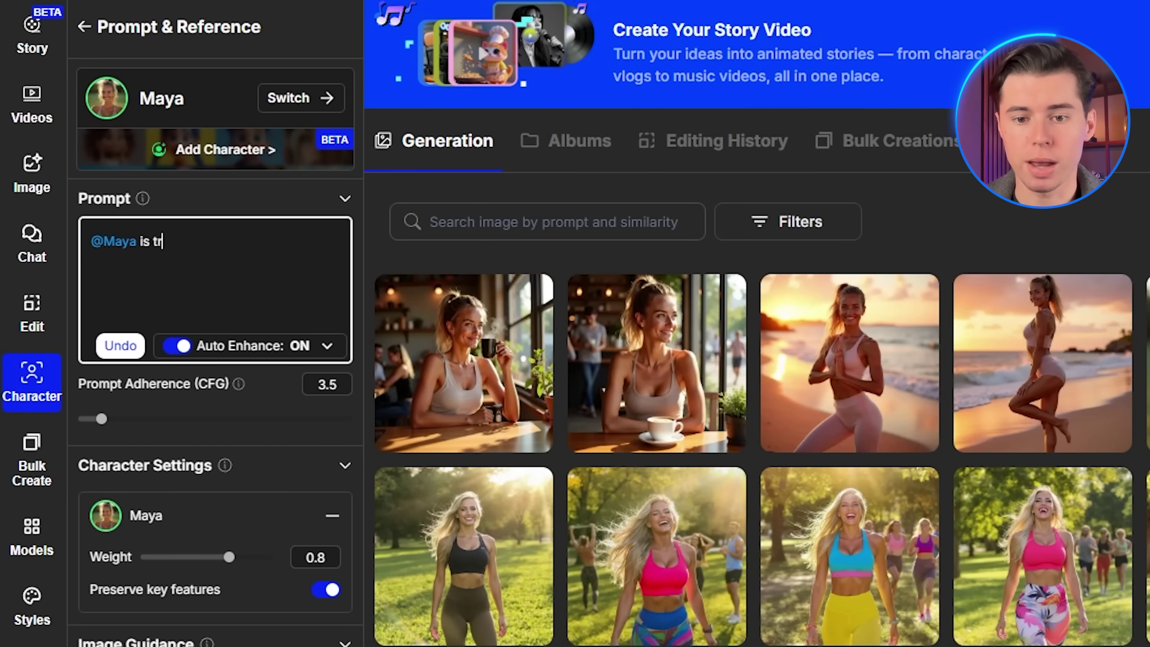
pyautogui.write('aining intensely in a modern g')
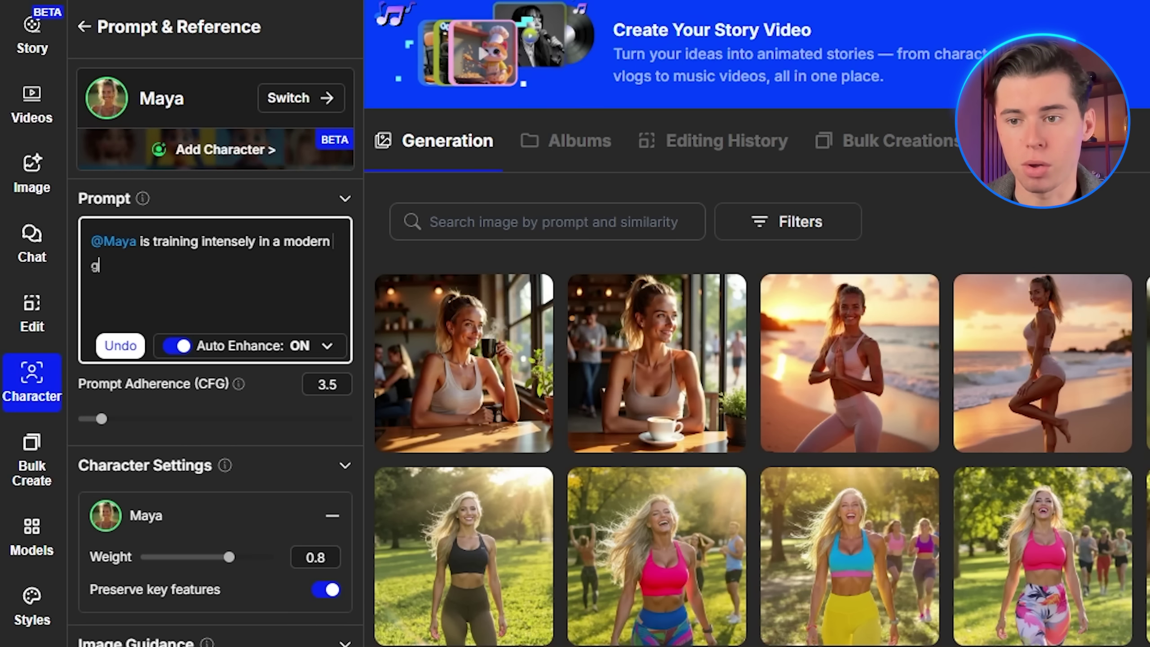
pyautogui.write('ym, wearing sleek, form-fitting workout')
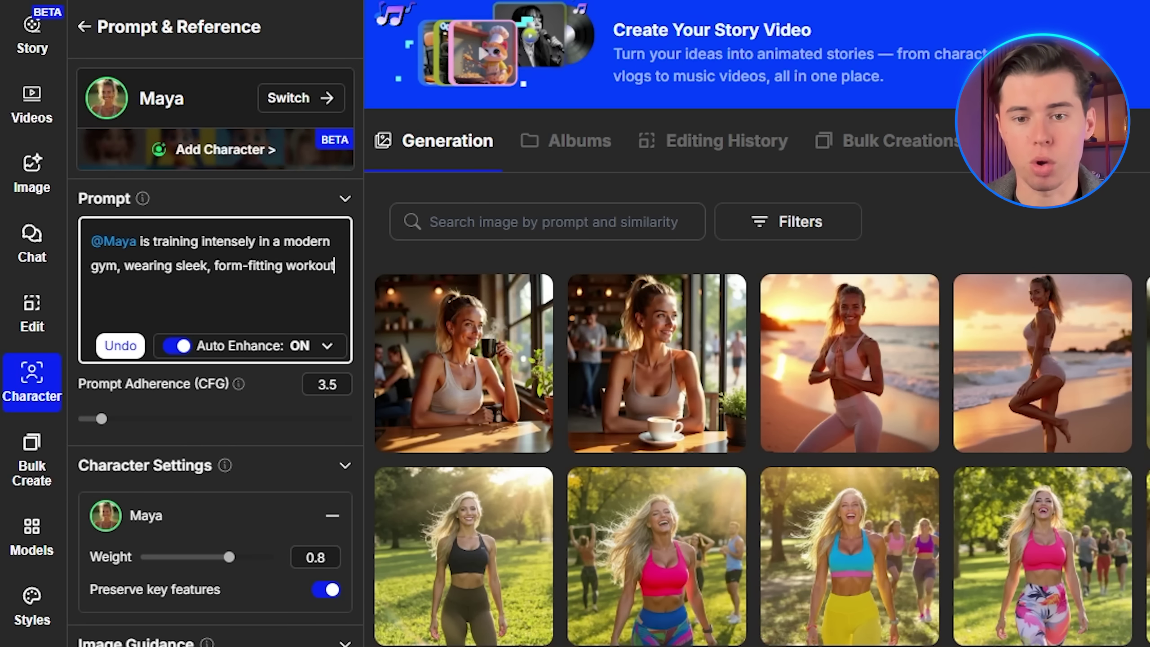
pyautogui.write(' clothes. She has a determined look on h')
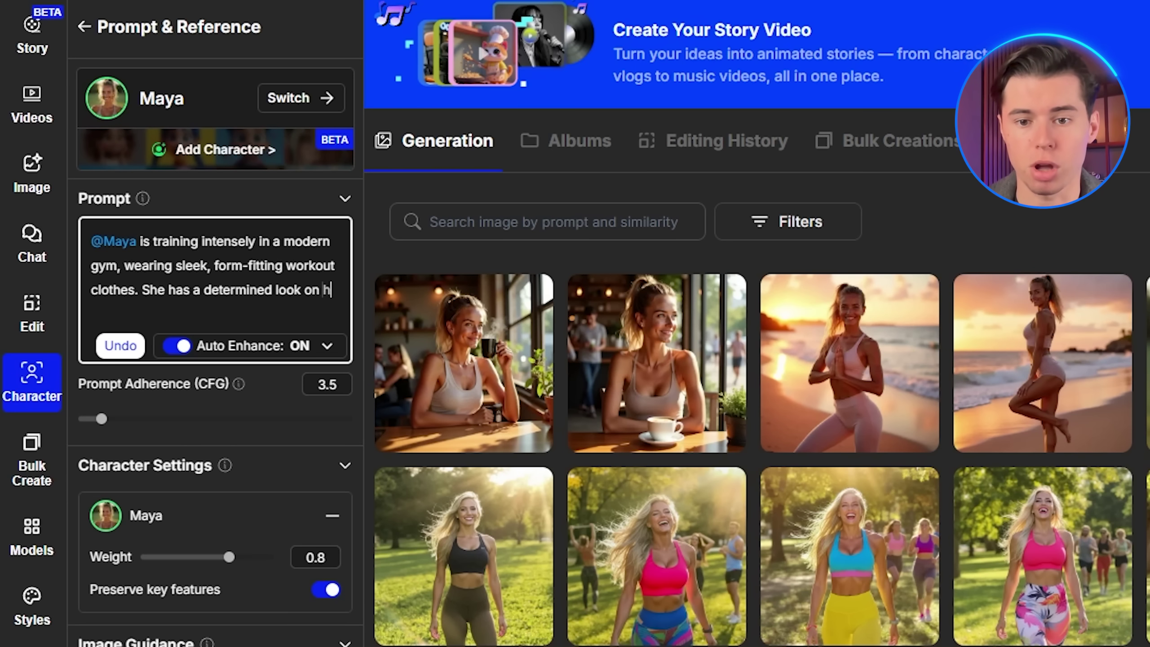
pyautogui.write('er face and is captured in an energetic, powerf')
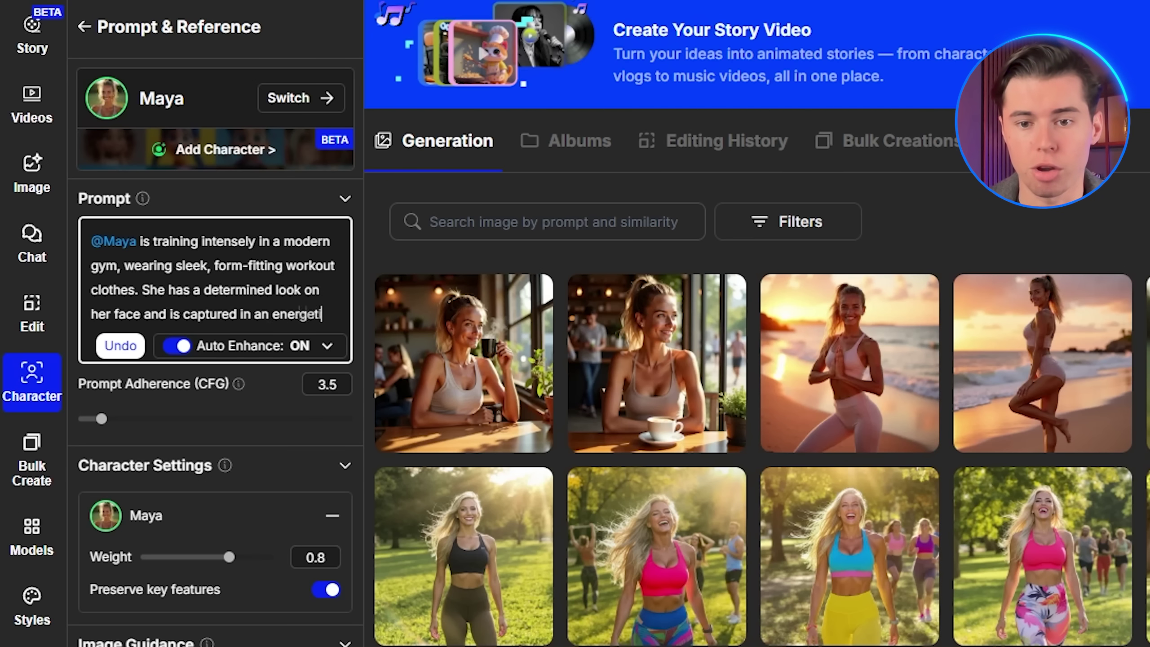
pyautogui.write('ul motion. Her pose reflects ')
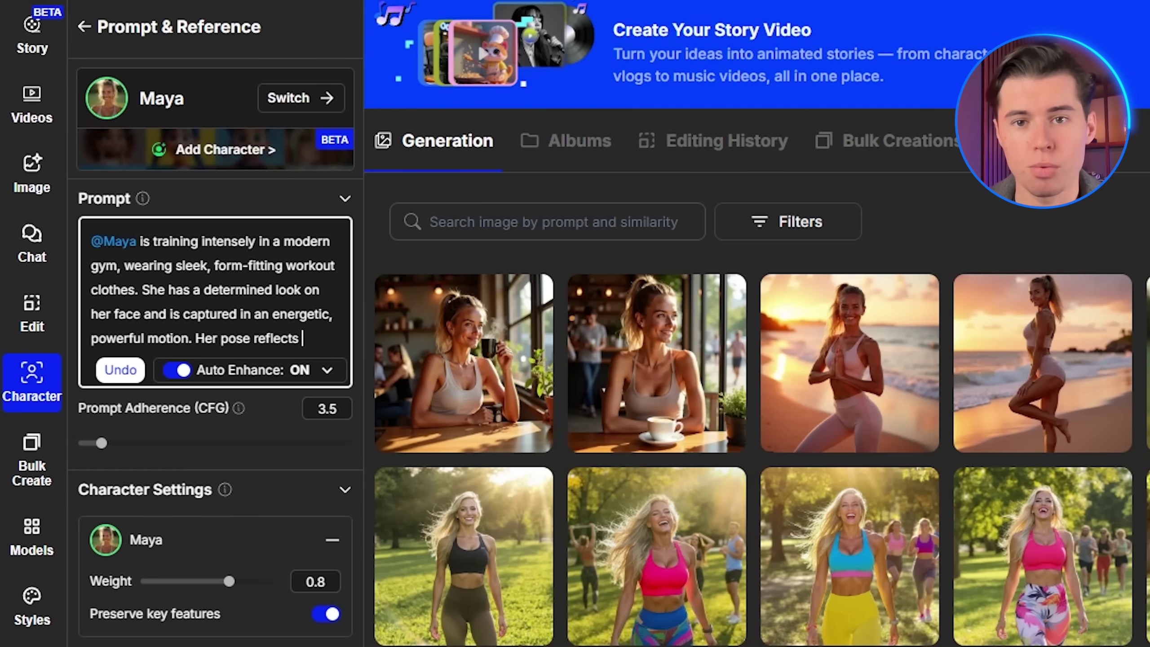
pyautogui.write('strength and precision. The scene shows')
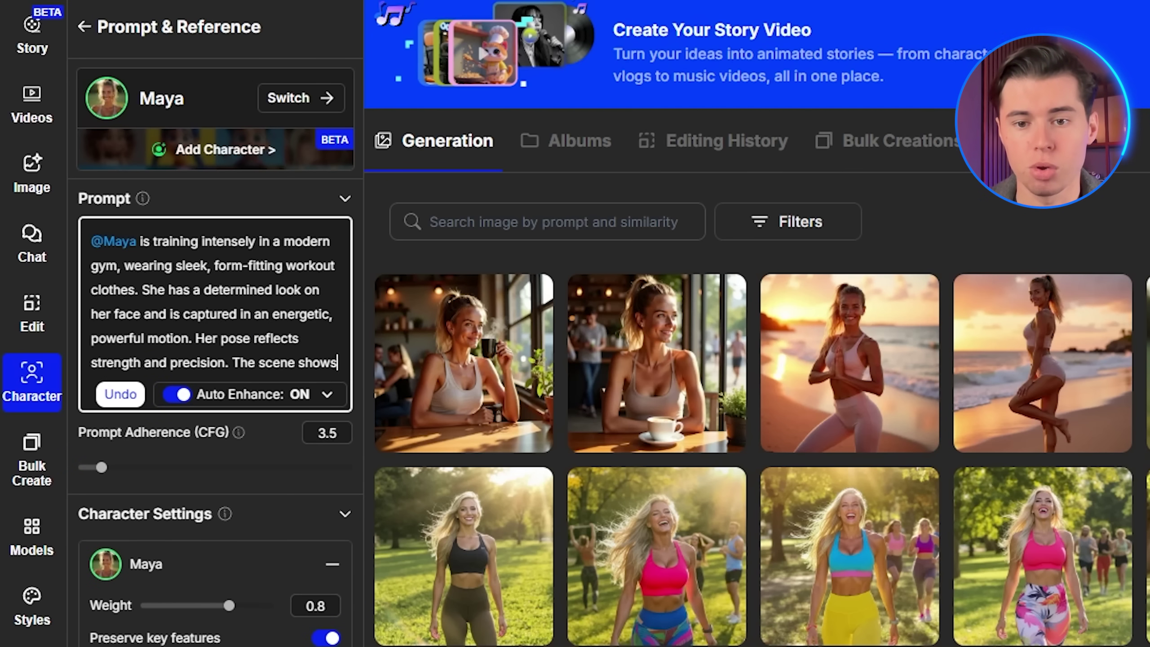
pyautogui.write(' her mid-workout, highlighting muscle tension and con')
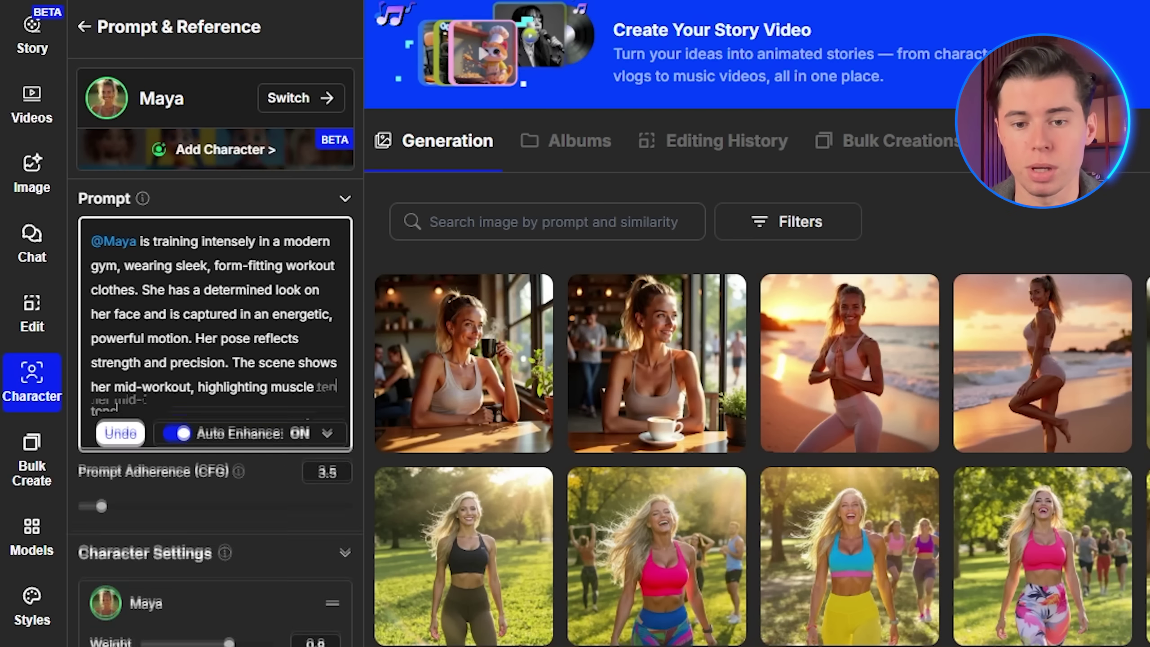
# - Begin the next prompt: 'hiking in the mountains, outdoor gear, scenic background, adventure photography'
pyautogui.write('hiking in the m')
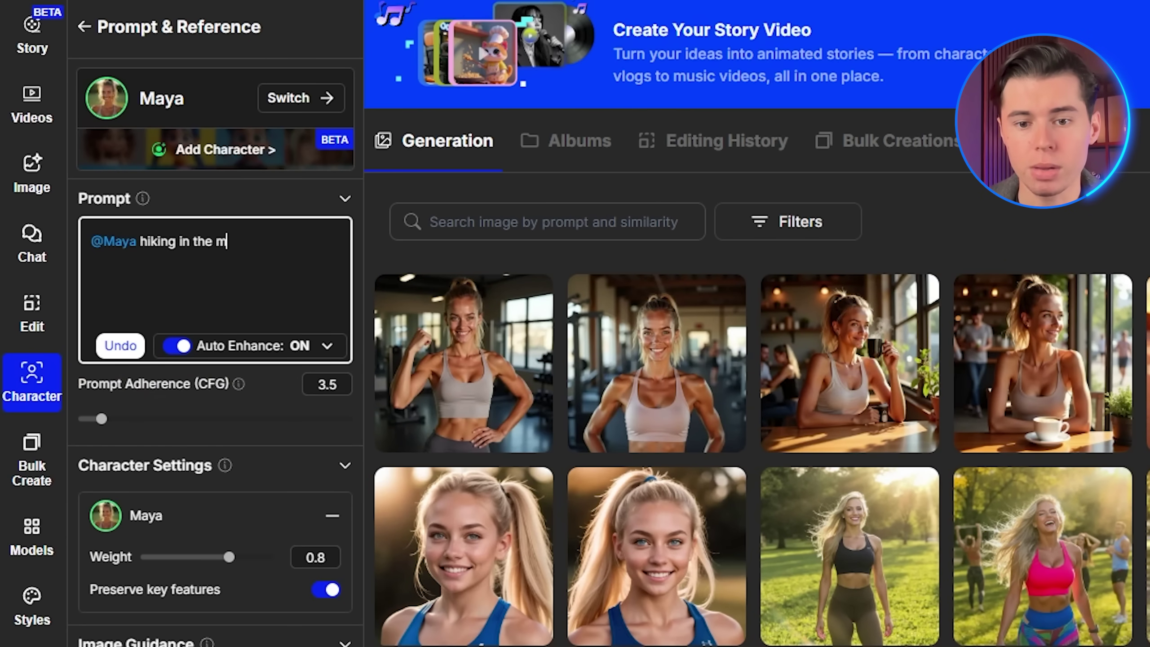
pyautogui.write('ountains, outdoor gear, scenic background, adventure ')
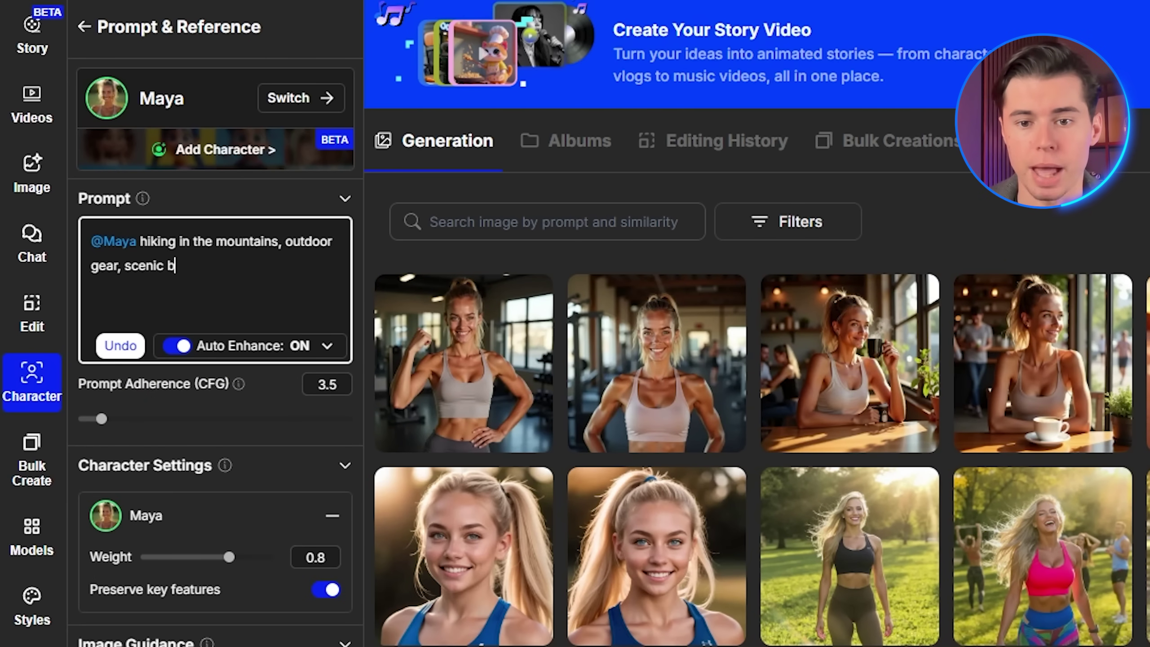
pyautogui.write('photograp')
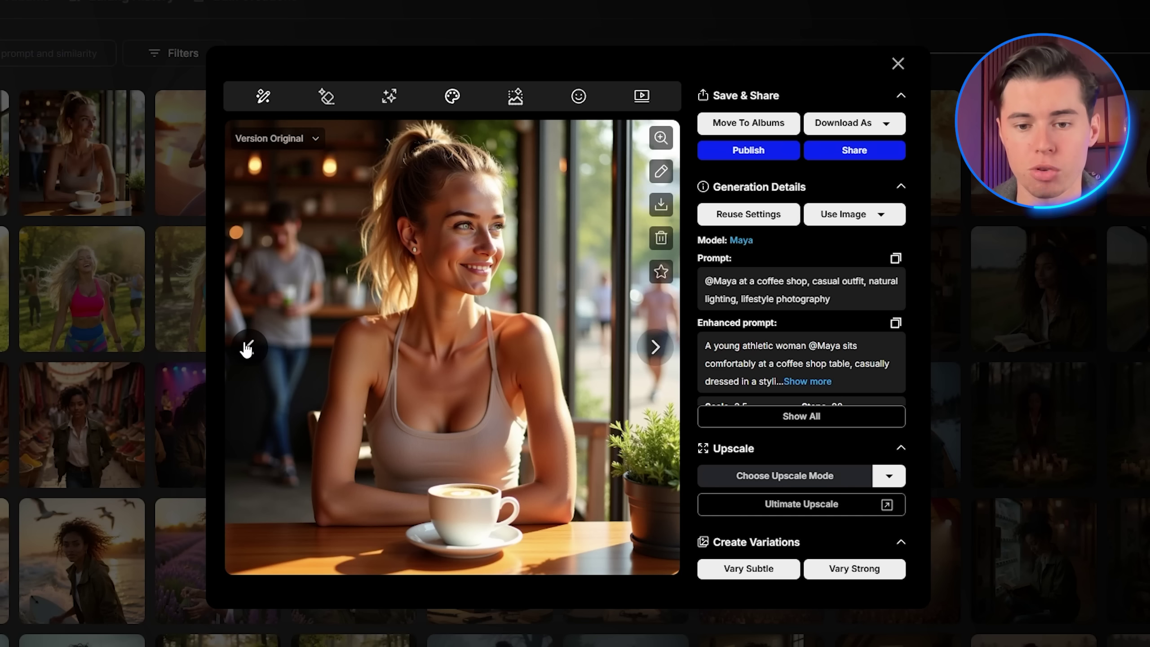
# - Step through the coffee shop, gym and mountain hiking images in the viewer, then close it
pyautogui.click(248, 347)
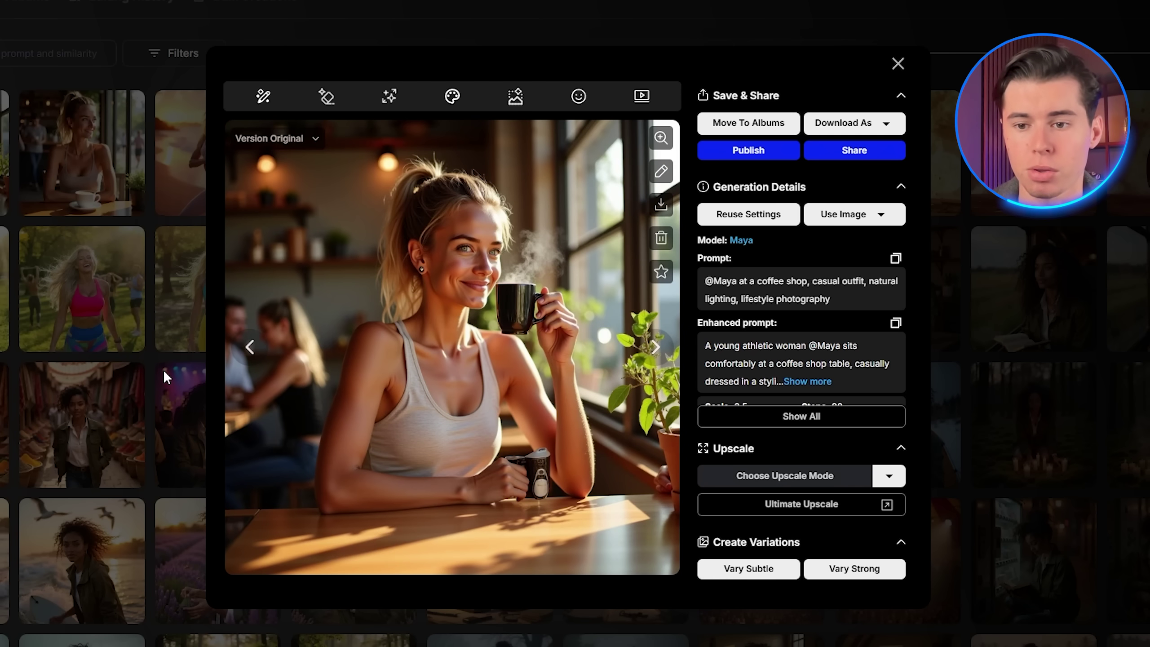
pyautogui.click(248, 347)
pyautogui.click(248, 346)
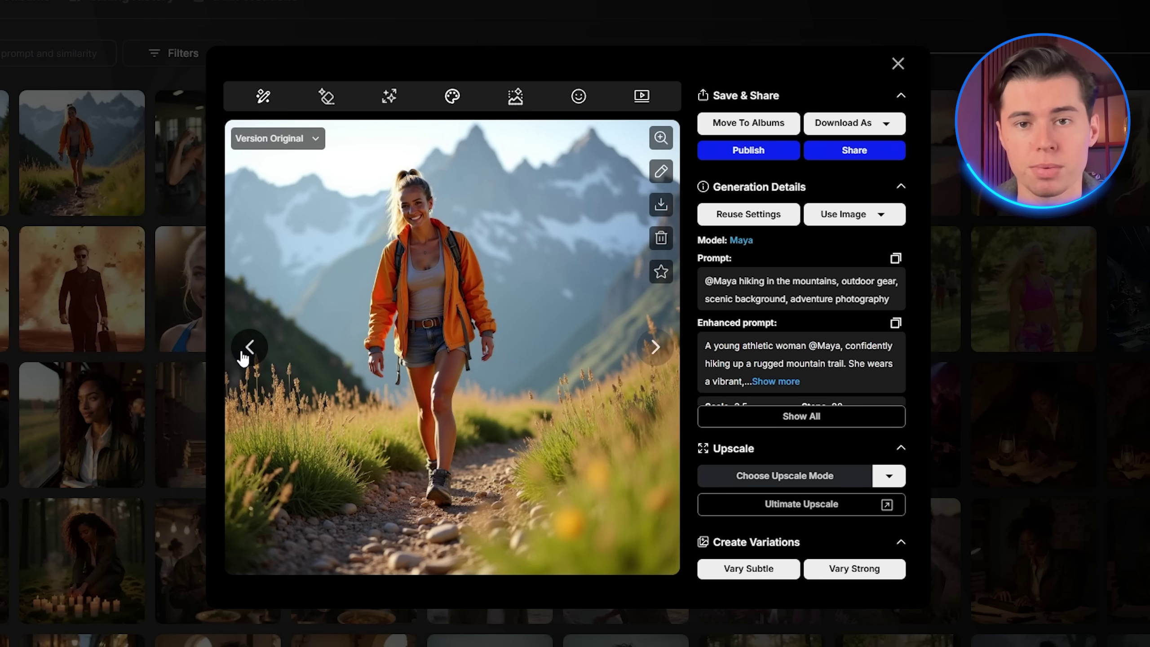
pyautogui.click(249, 352)
pyautogui.click(105, 353)
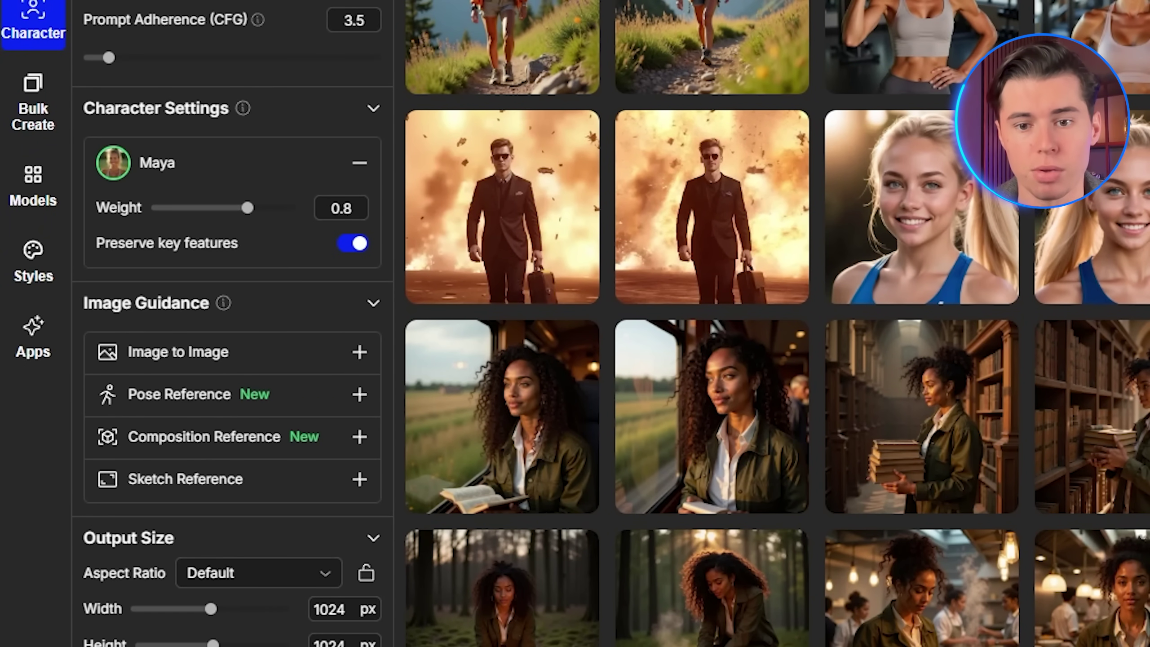
# - Set Maya's character weight, turn off Preserve key features, and prompt 'in formal business attire'
pyautogui.moveTo(248, 208); pyautogui.dragTo(248, 209)
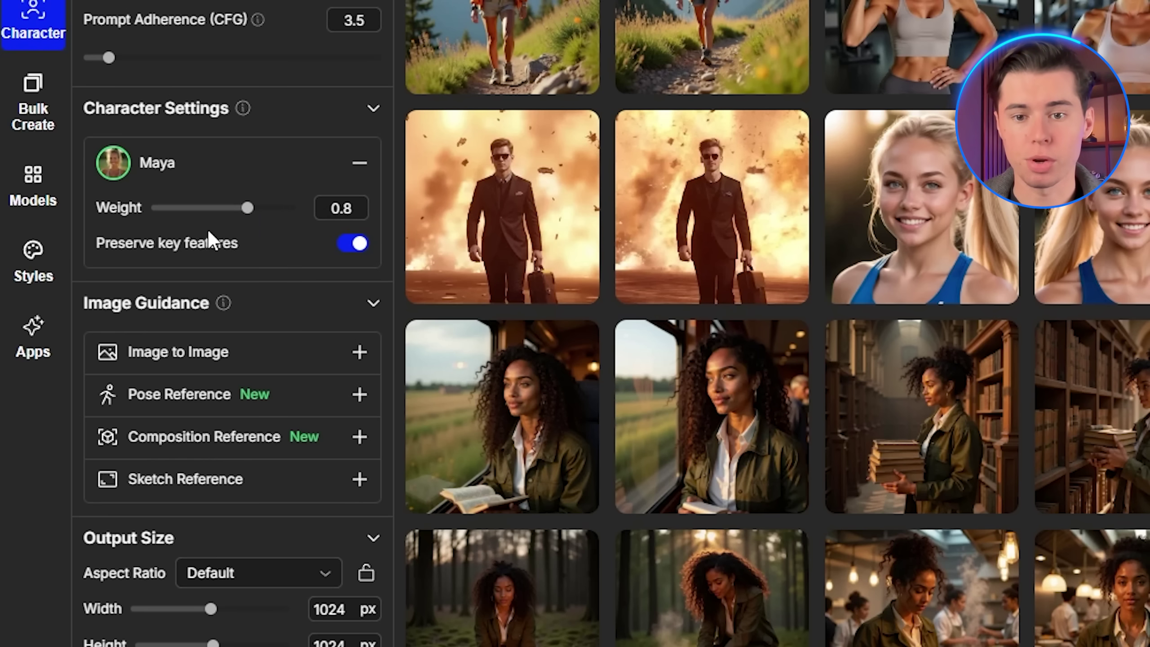
pyautogui.click(355, 252)
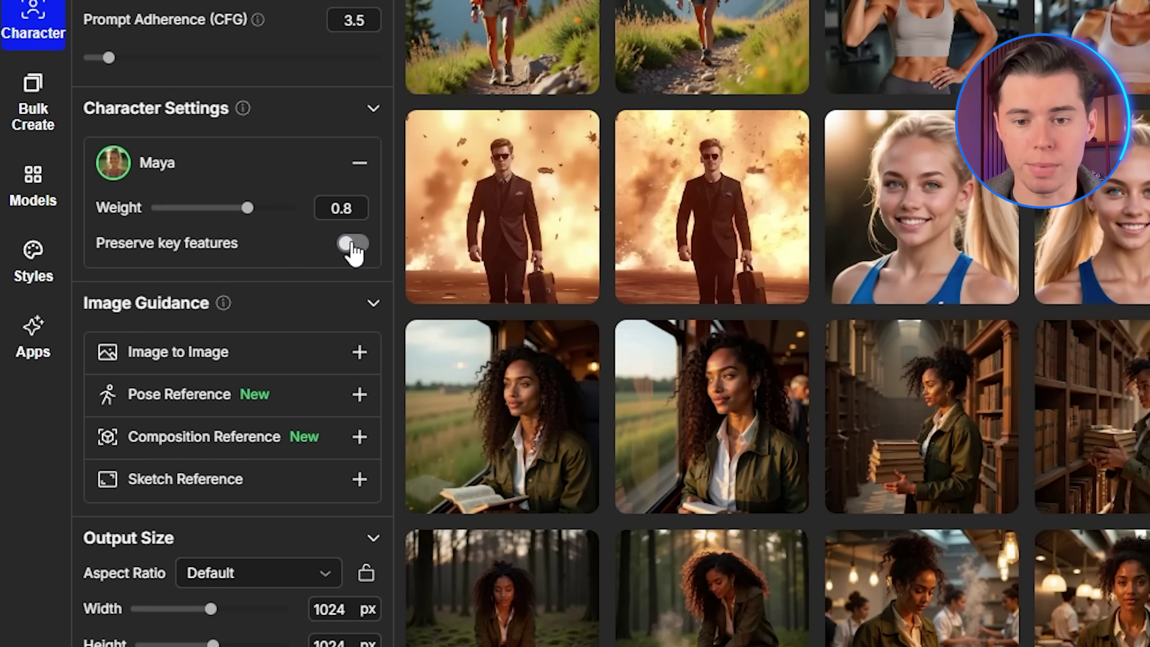
pyautogui.click(354, 251)
pyautogui.write('in formal business att')
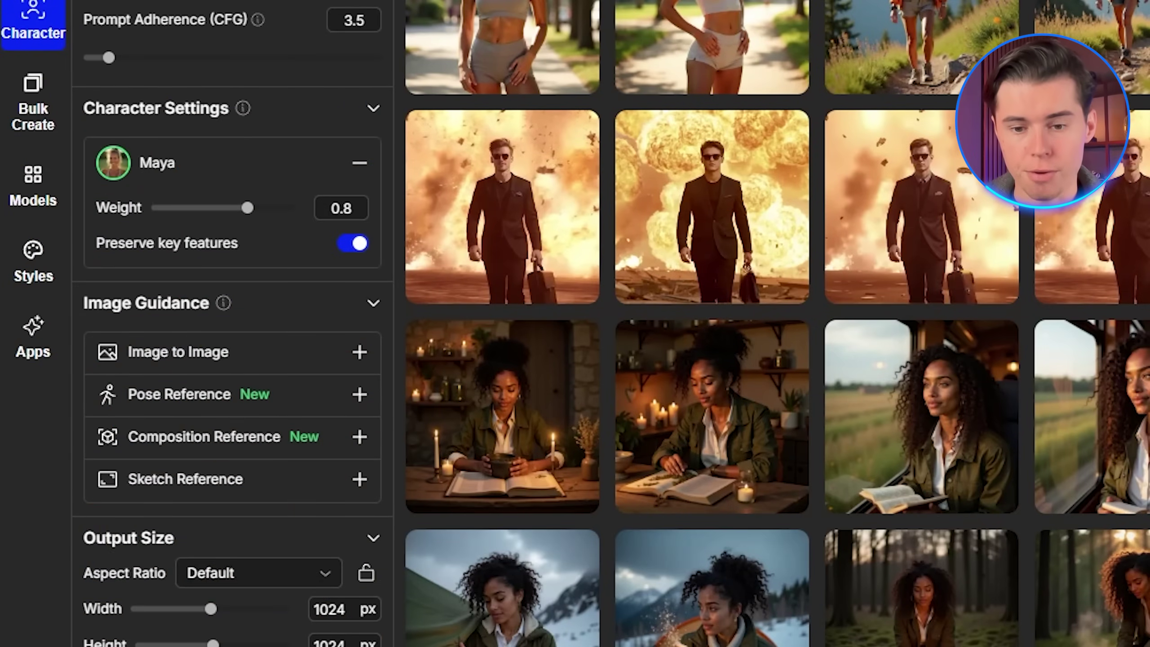
# - Switch Preserve key features back on and view both new office portraits
pyautogui.click(354, 244)
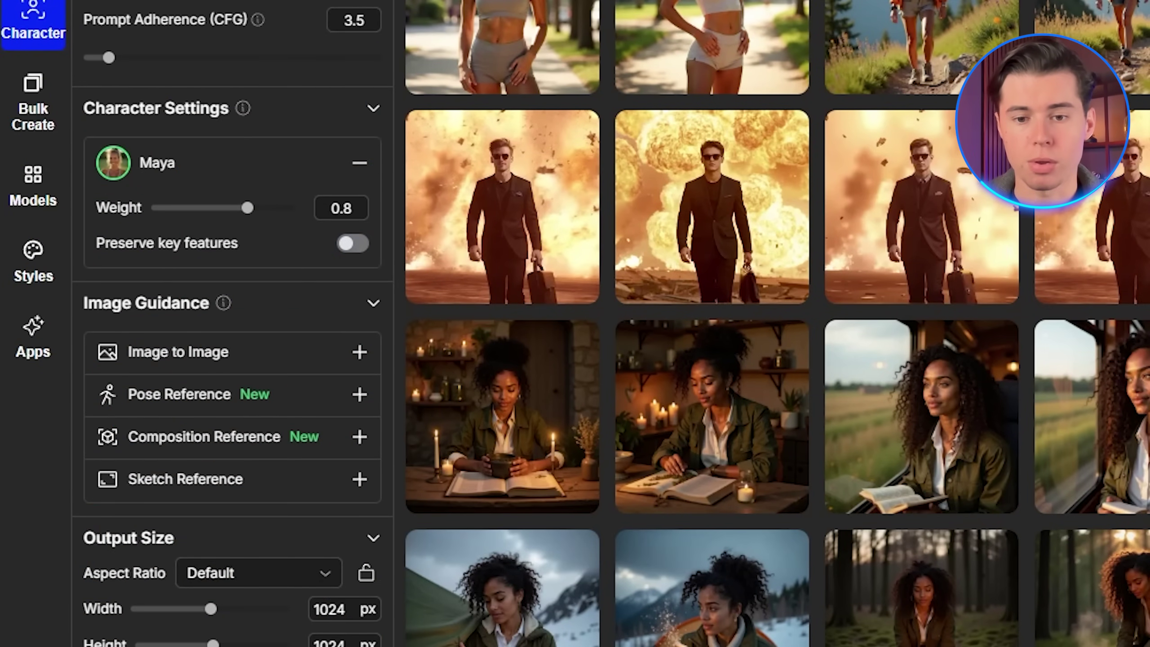
pyautogui.click(263, 213)
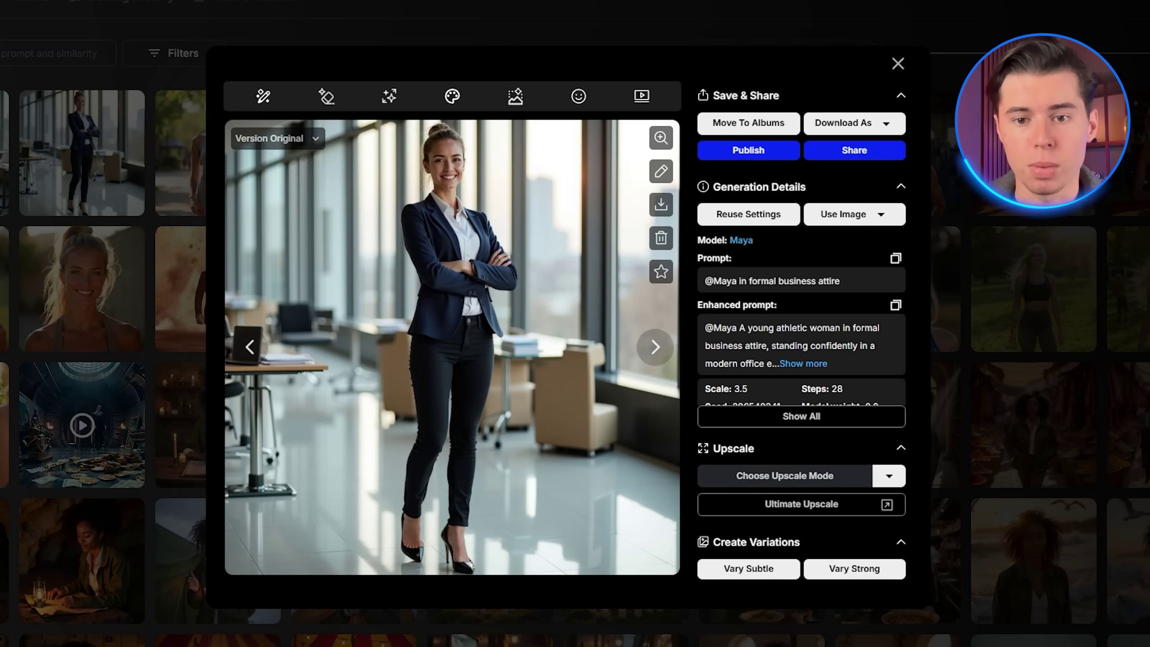
pyautogui.click(250, 346)
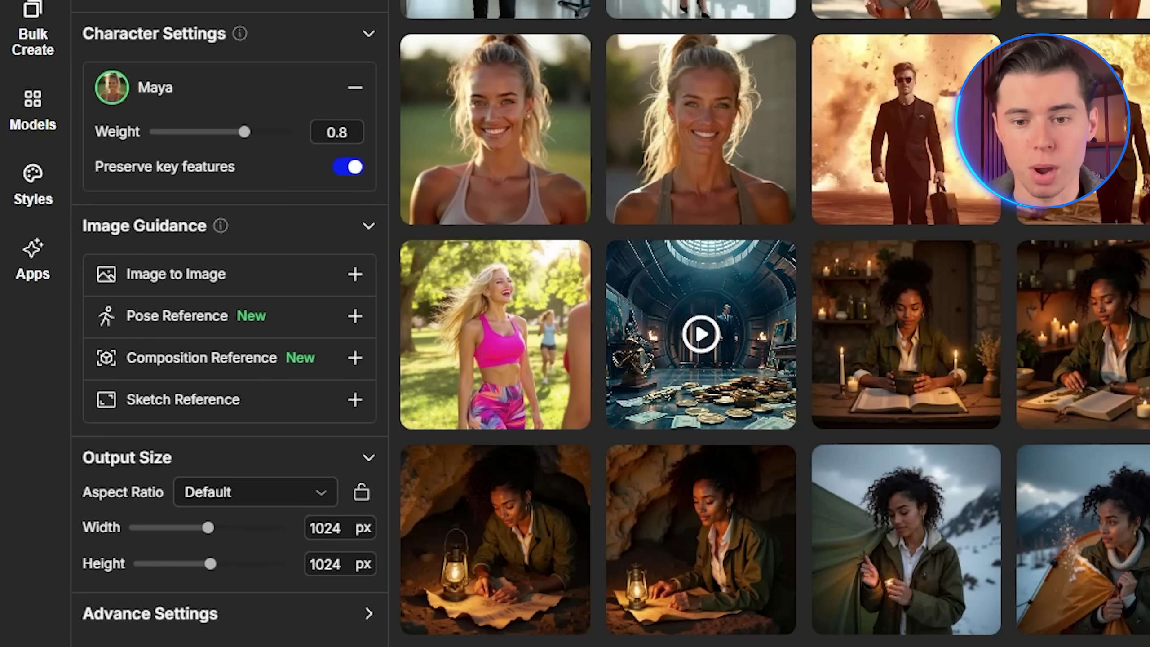
# - Pose a Female (Athletic) model with arms raised and save it as Maya's pose reference
pyautogui.click(355, 315)
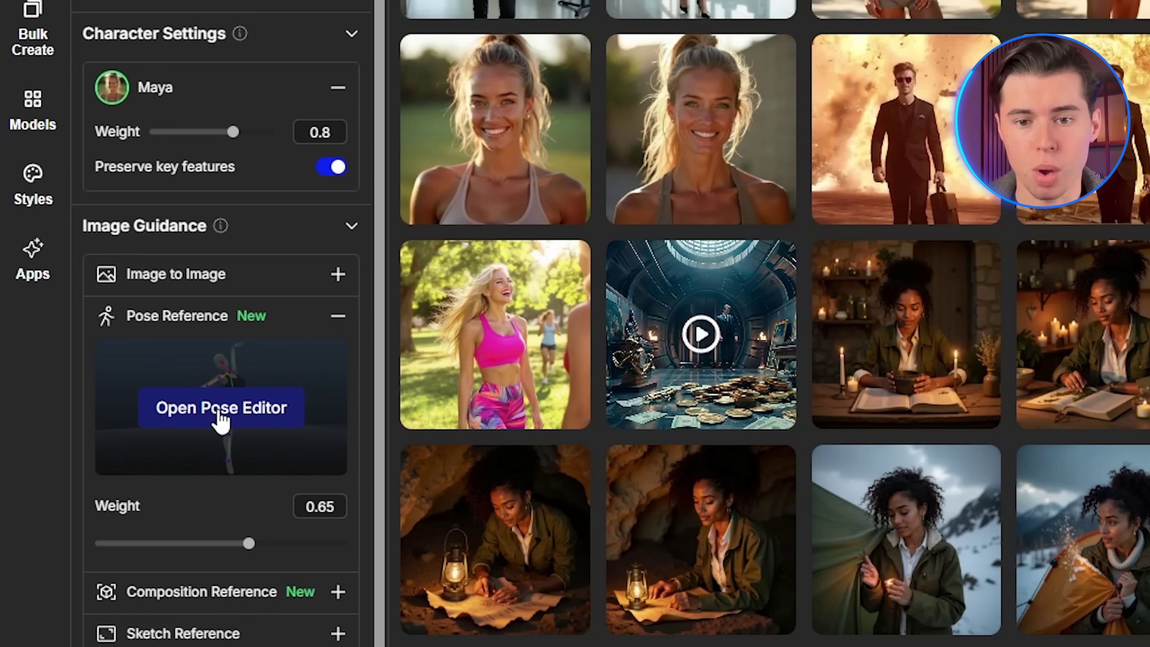
pyautogui.click(236, 413)
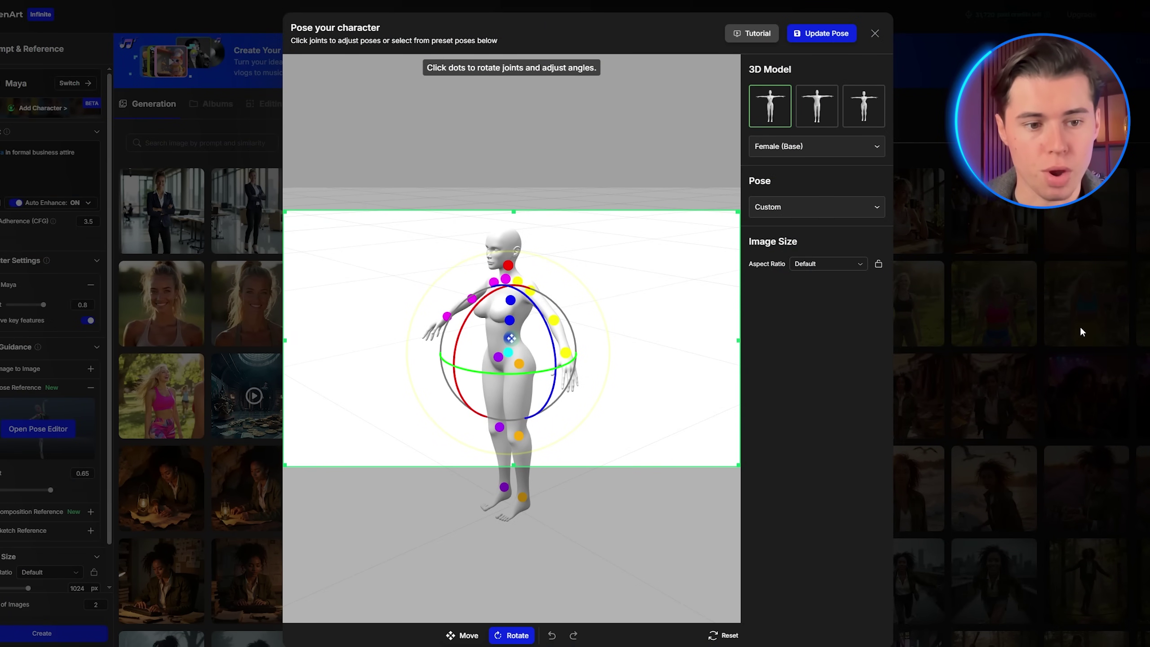
pyautogui.click(767, 154)
pyautogui.click(824, 334)
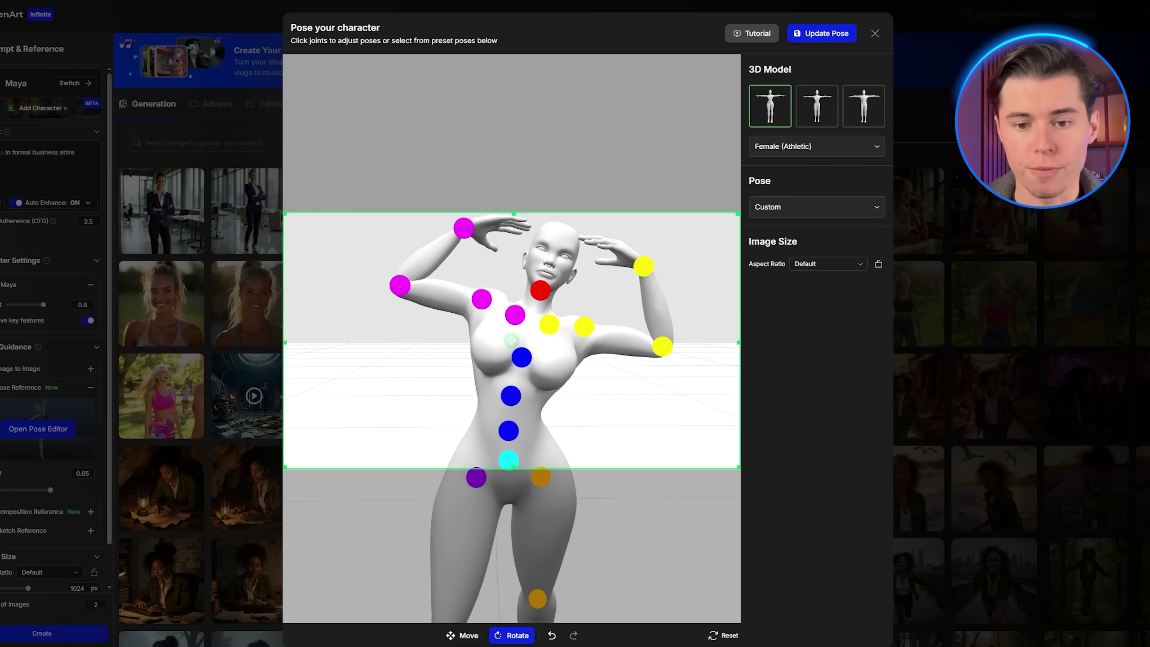
pyautogui.moveTo(633, 426); pyautogui.dragTo(539, 416)
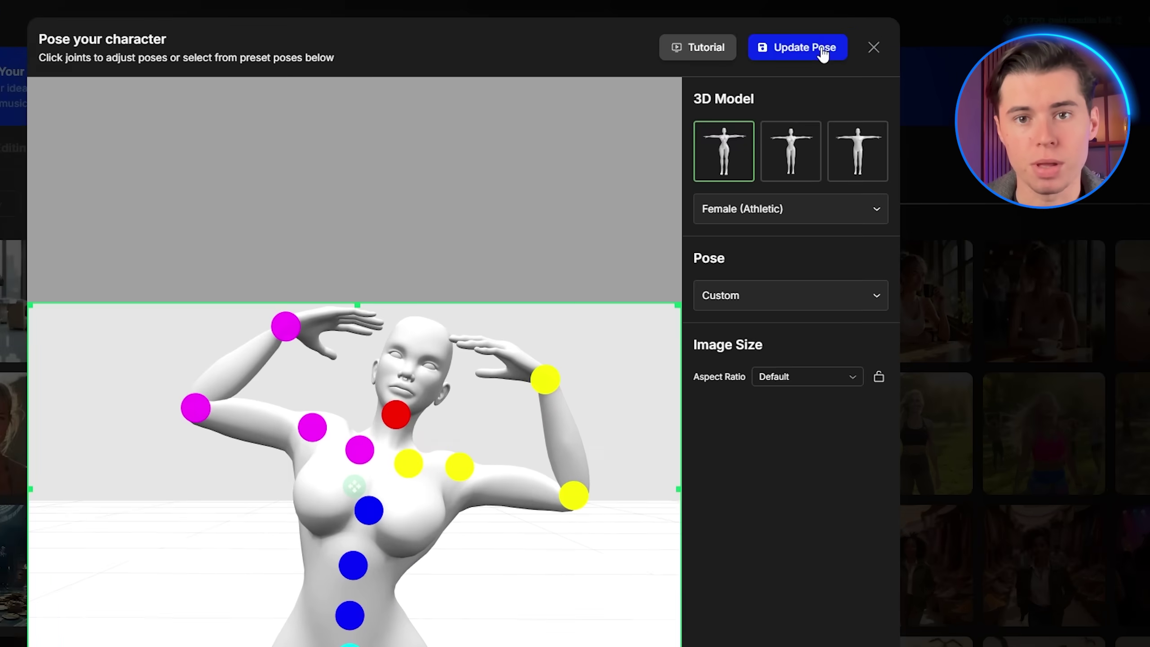
pyautogui.click(814, 49)
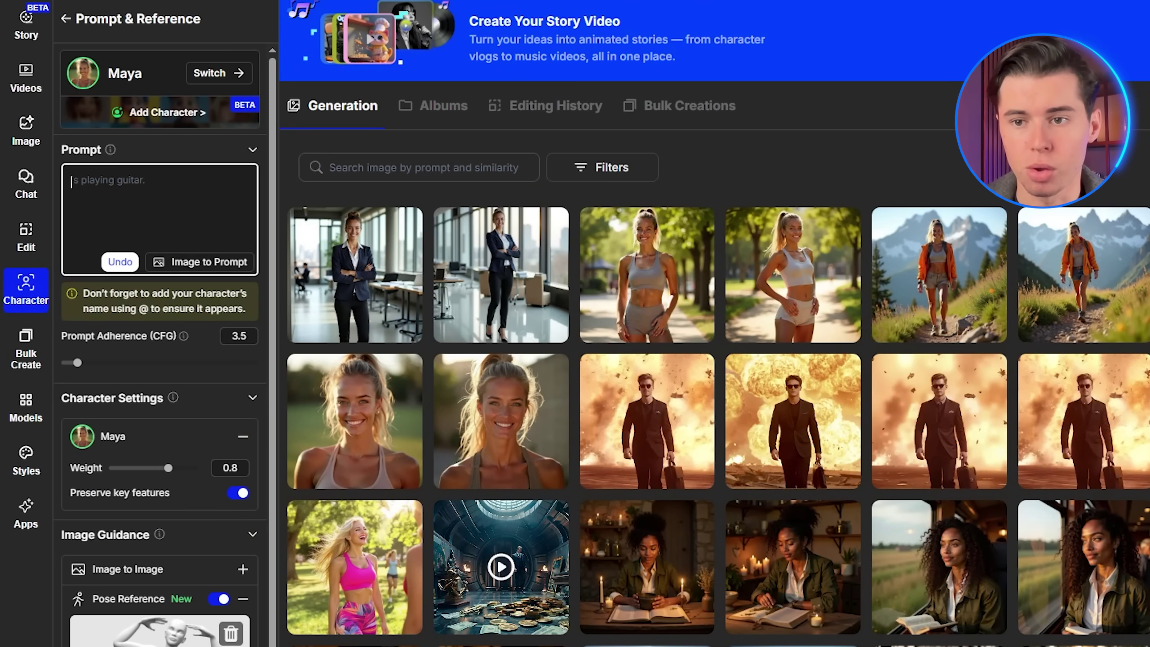
pyautogui.write('@Maya showing her fitness progres')
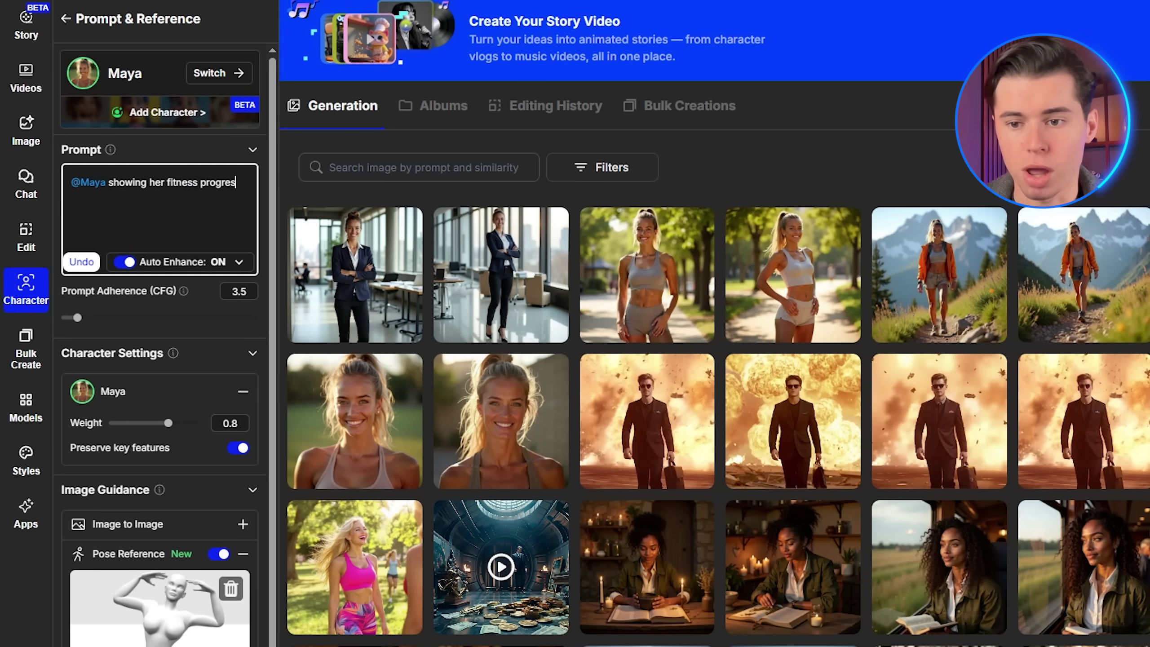
pyautogui.write('s, confident expression, gym settin')
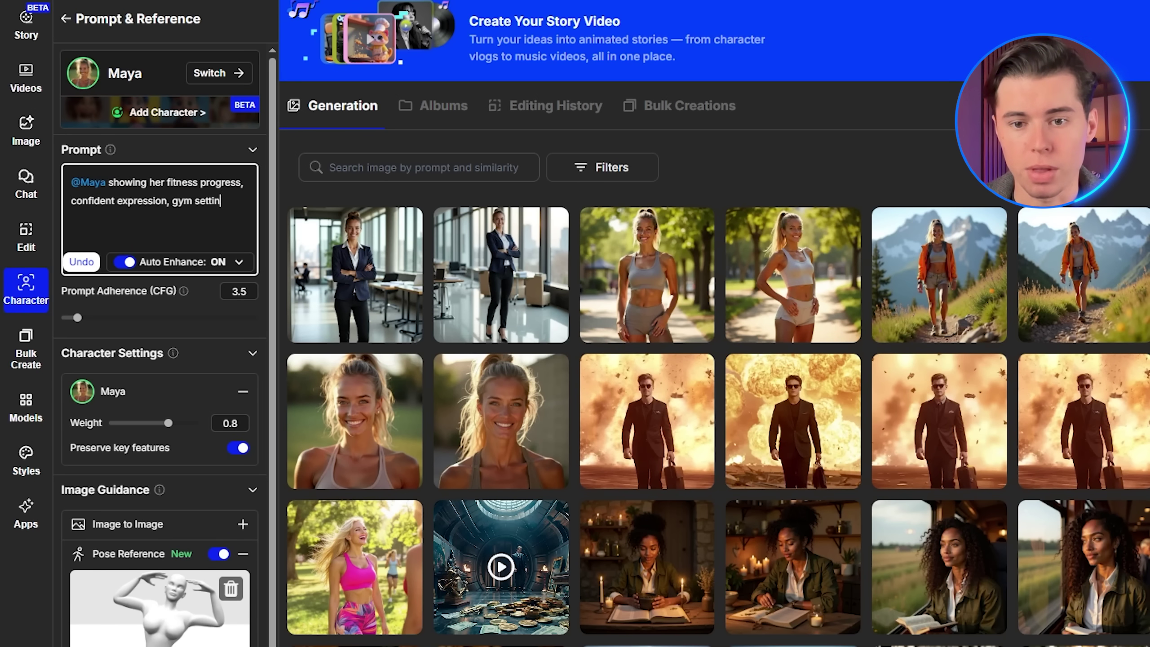
pyautogui.write('g, motivational lighting, Instagram')
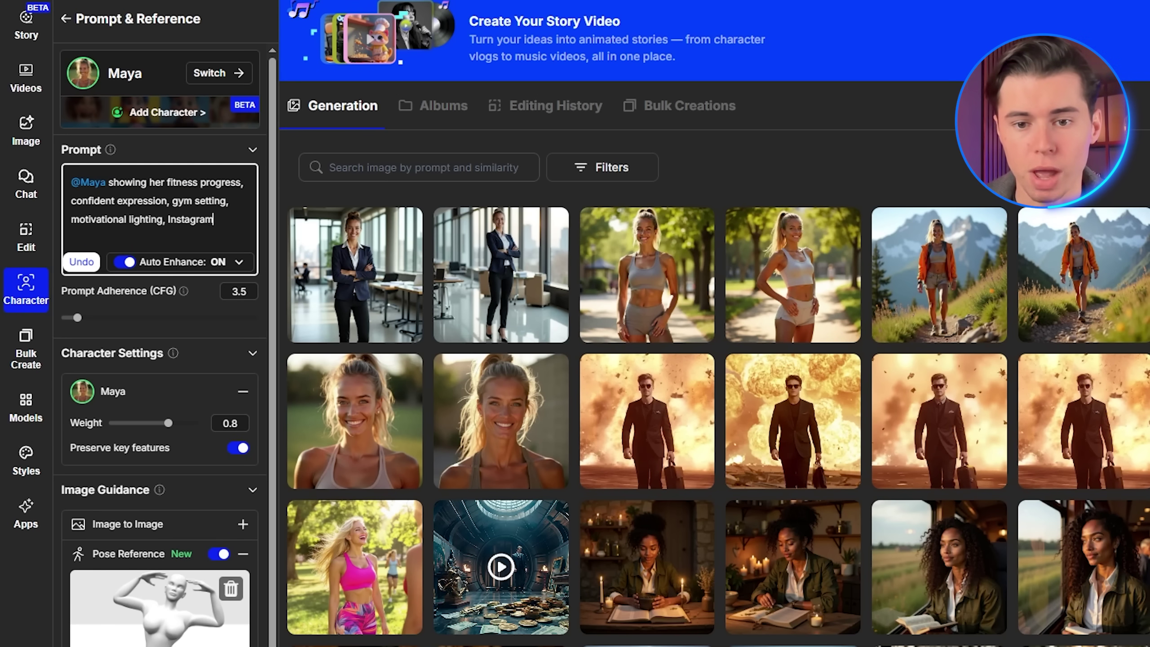
pyautogui.write(' fitness post style')
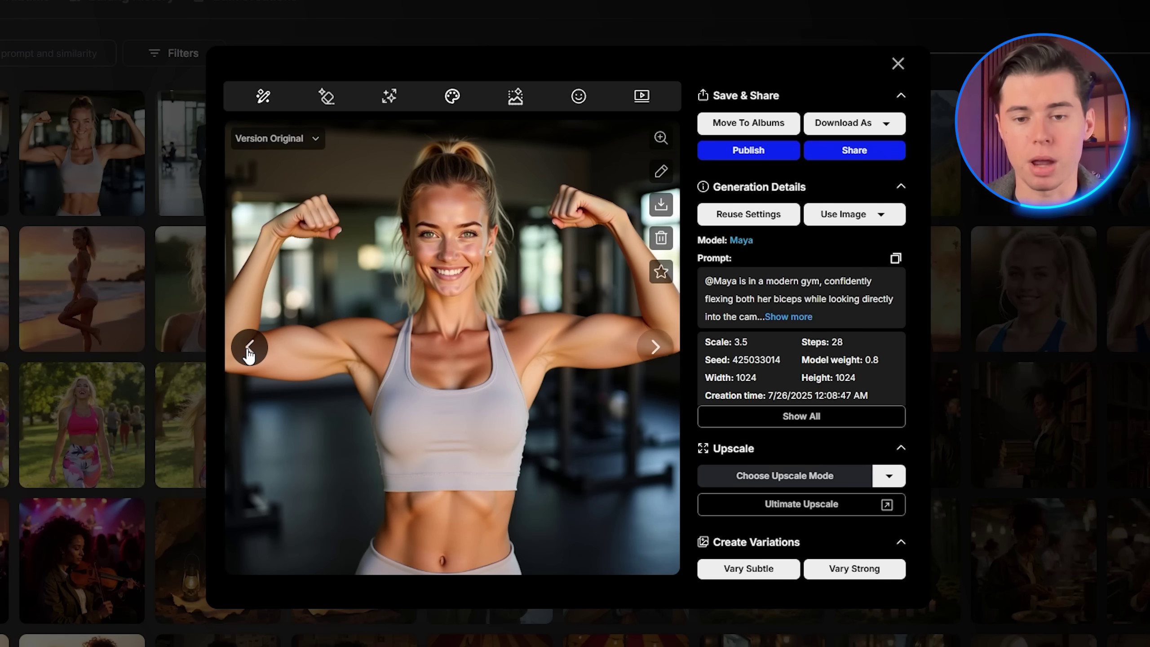
pyautogui.click(248, 349)
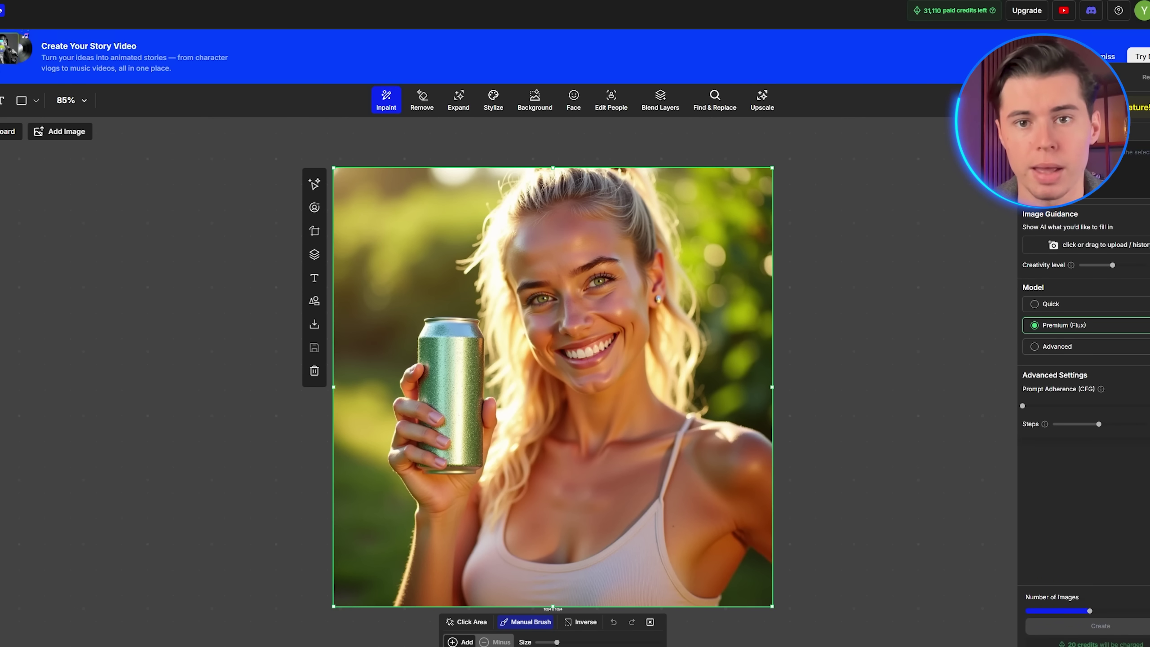
# - Mask and regenerate Maya's face, then compare the face results
pyautogui.moveTo(553, 204)
pyautogui.mouseDown()
pyautogui.moveTo(516, 290)
pyautogui.moveTo(588, 389)
pyautogui.moveTo(611, 317)
pyautogui.mouseUp()
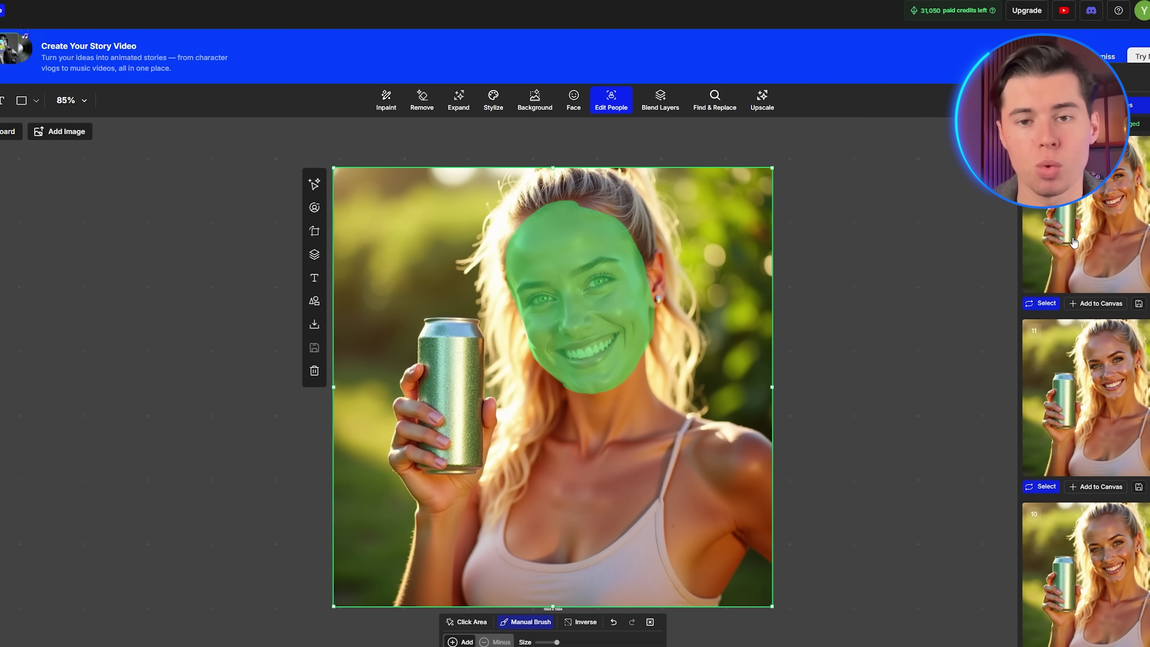
pyautogui.click(1065, 255)
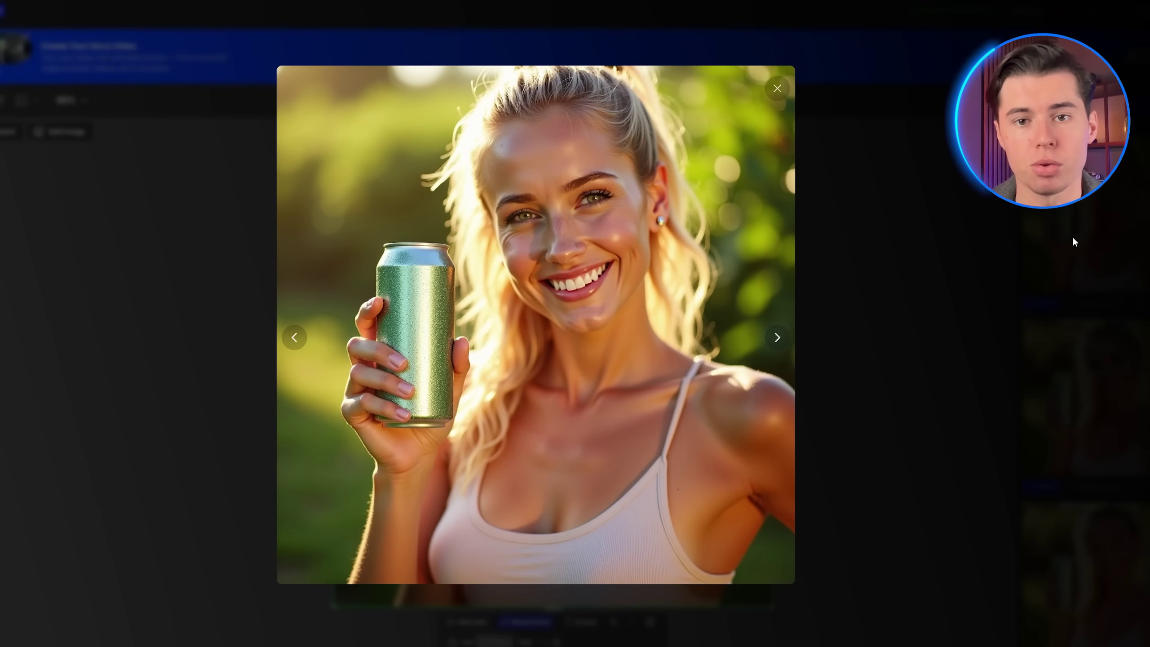
pyautogui.click(777, 337)
pyautogui.press('Escape')
# - Mask and regenerate the hand holding the can, reviewing several hand variants
pyautogui.moveTo(493, 411)
pyautogui.mouseDown()
pyautogui.moveTo(474, 479)
pyautogui.moveTo(402, 470)
pyautogui.moveTo(411, 377)
pyautogui.moveTo(411, 405)
pyautogui.moveTo(441, 441)
pyautogui.moveTo(428, 459)
pyautogui.moveTo(409, 425)
pyautogui.moveTo(469, 481)
pyautogui.mouseUp()
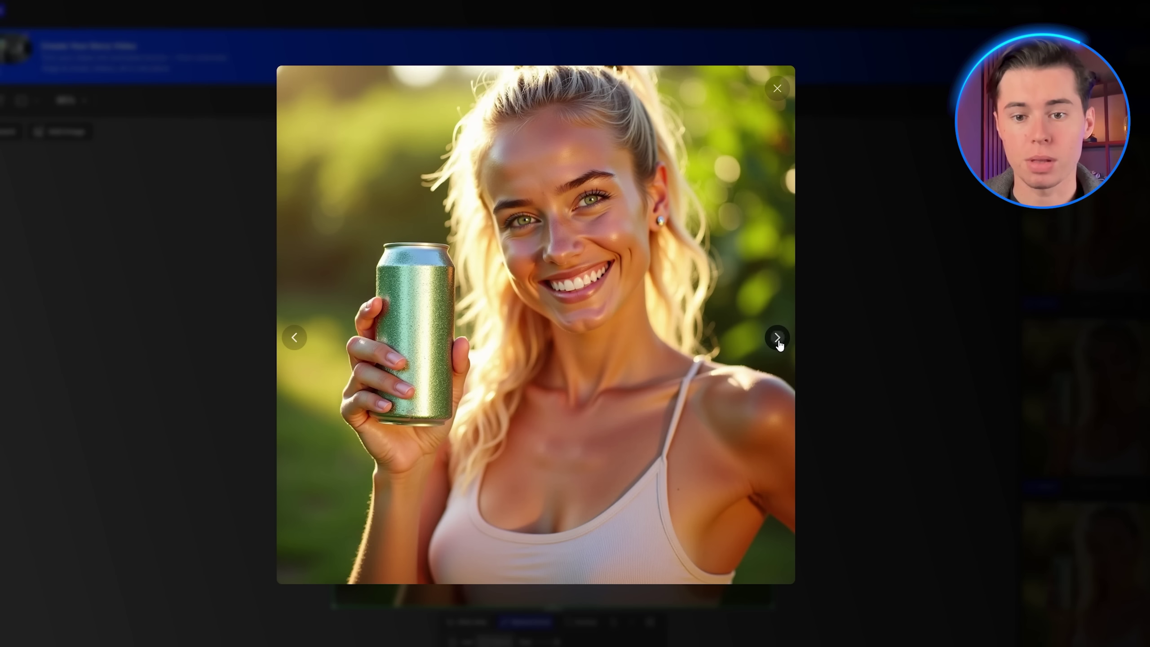
pyautogui.click(777, 337)
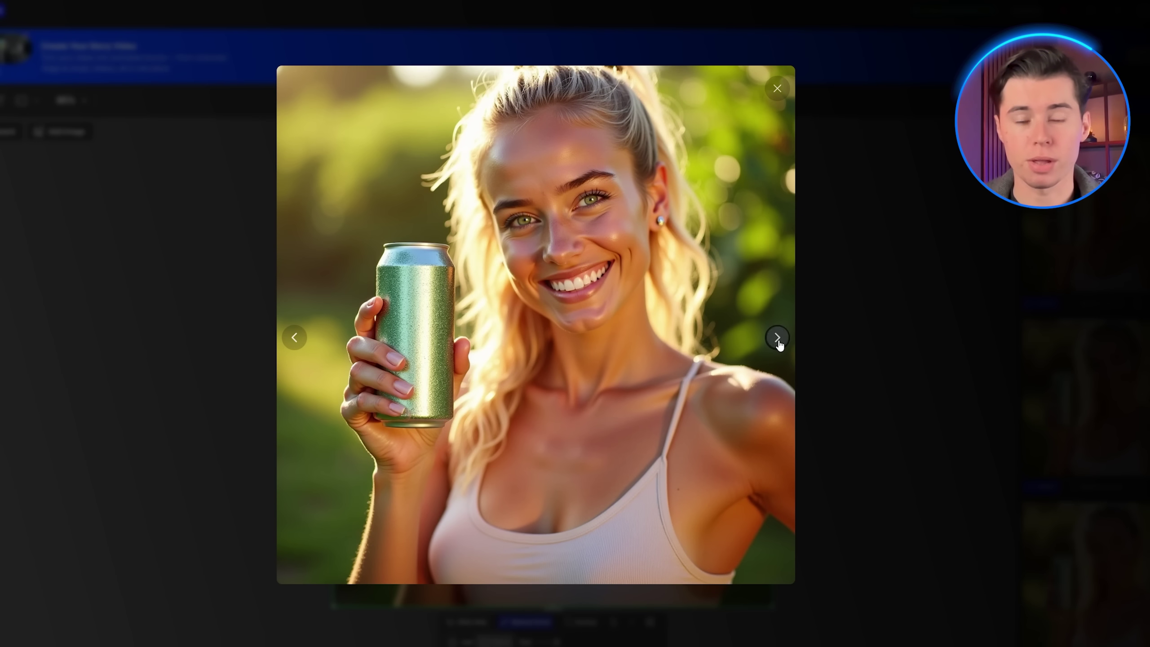
pyautogui.click(777, 338)
pyautogui.click(777, 337)
pyautogui.press('Escape')
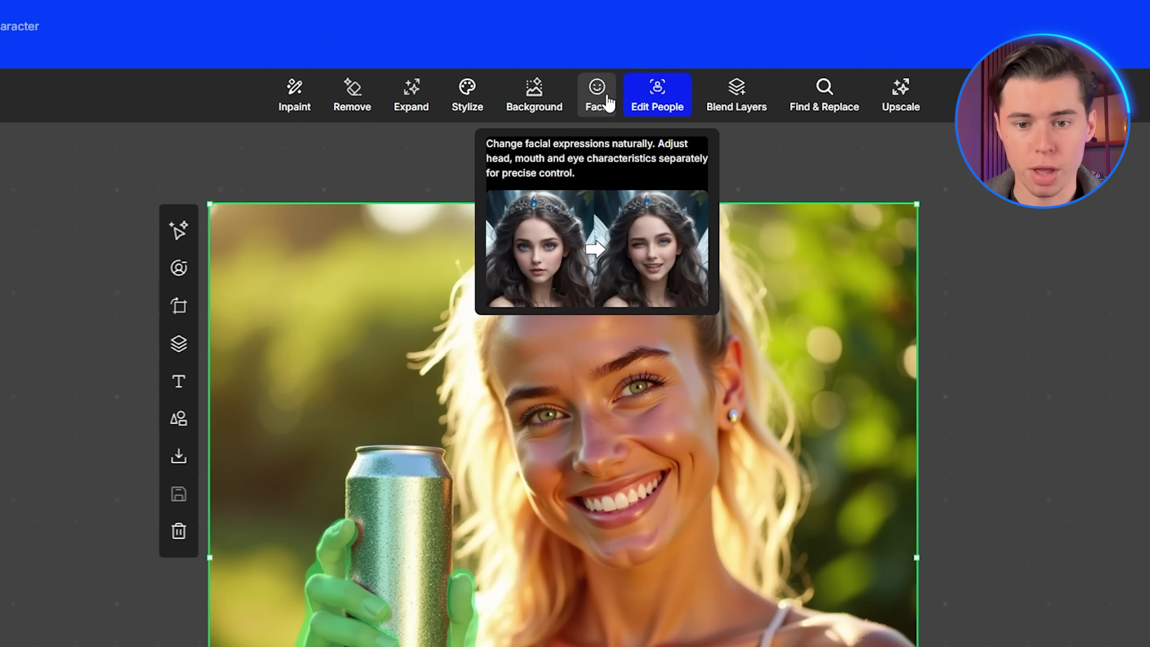
# - Apply the Wink expression preset to Maya's face
pyautogui.click(586, 103)
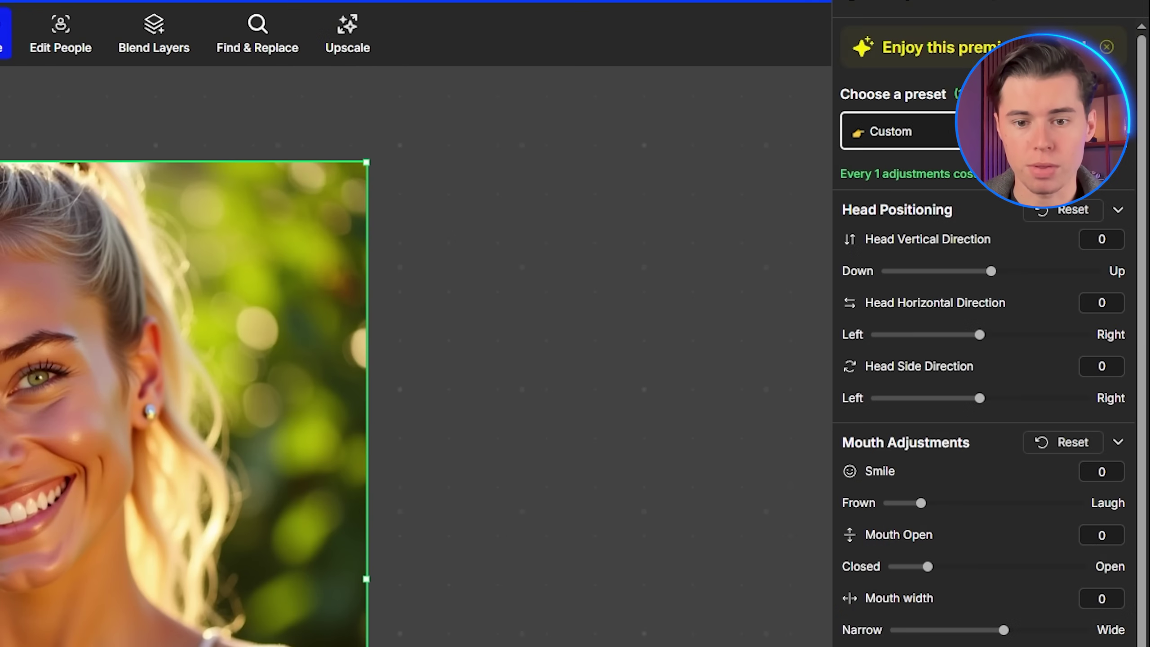
pyautogui.click(889, 128)
pyautogui.click(941, 243)
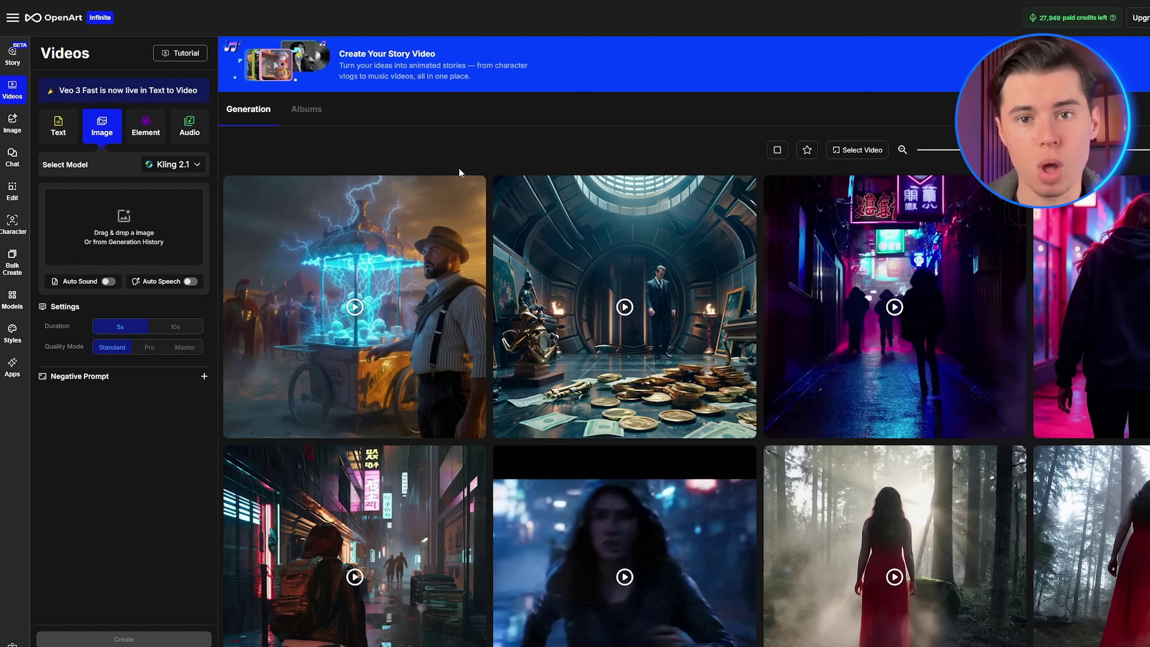
# - Keep the Kling 2.1 model and add Maya's gym photo as the source image
pyautogui.click(198, 159)
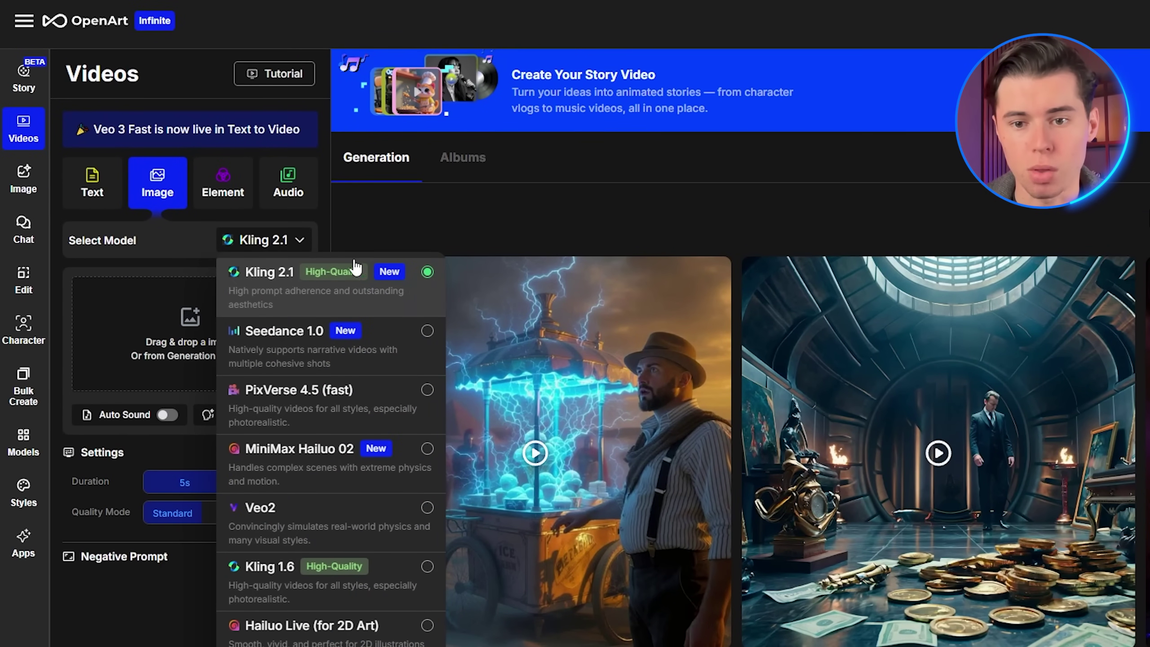
pyautogui.click(566, 223)
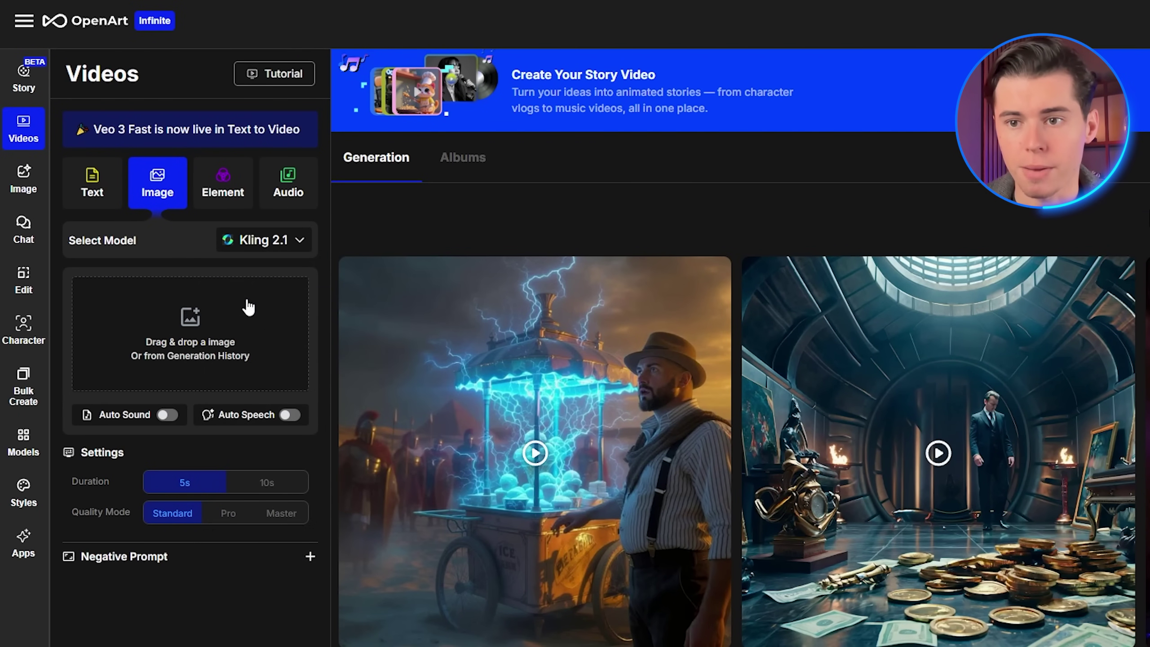
pyautogui.click(195, 337)
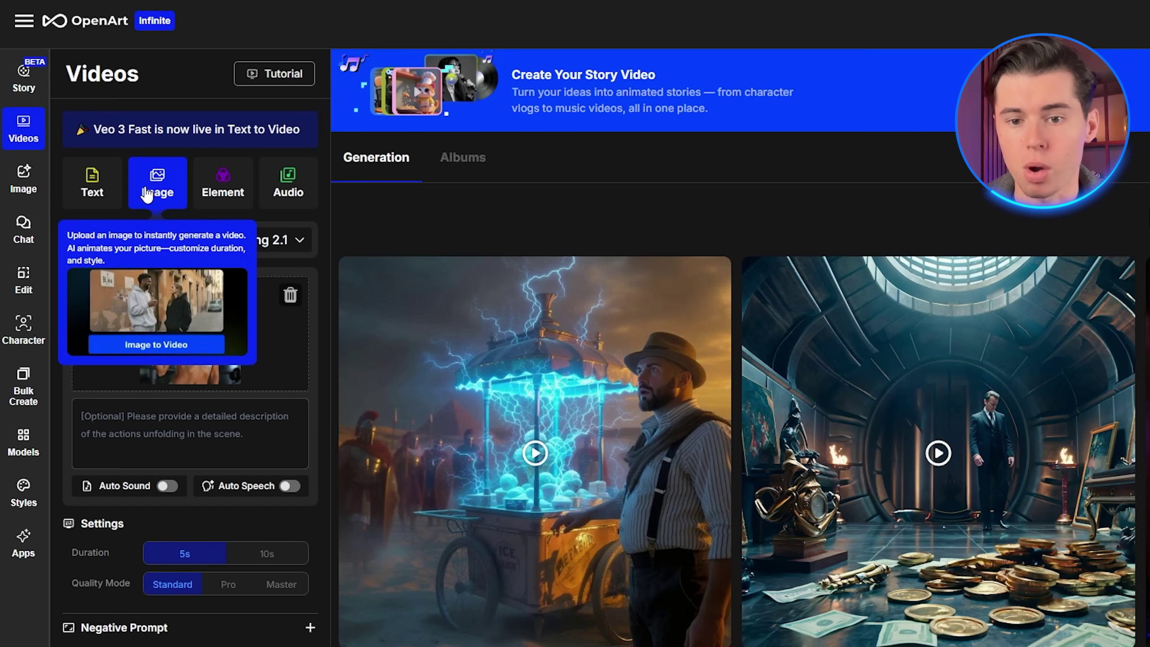
# - Describe 'Maya performing bicep curls with dumbbells, smooth repetitive motion, gym lighting' and open the finished video
pyautogui.click(206, 417)
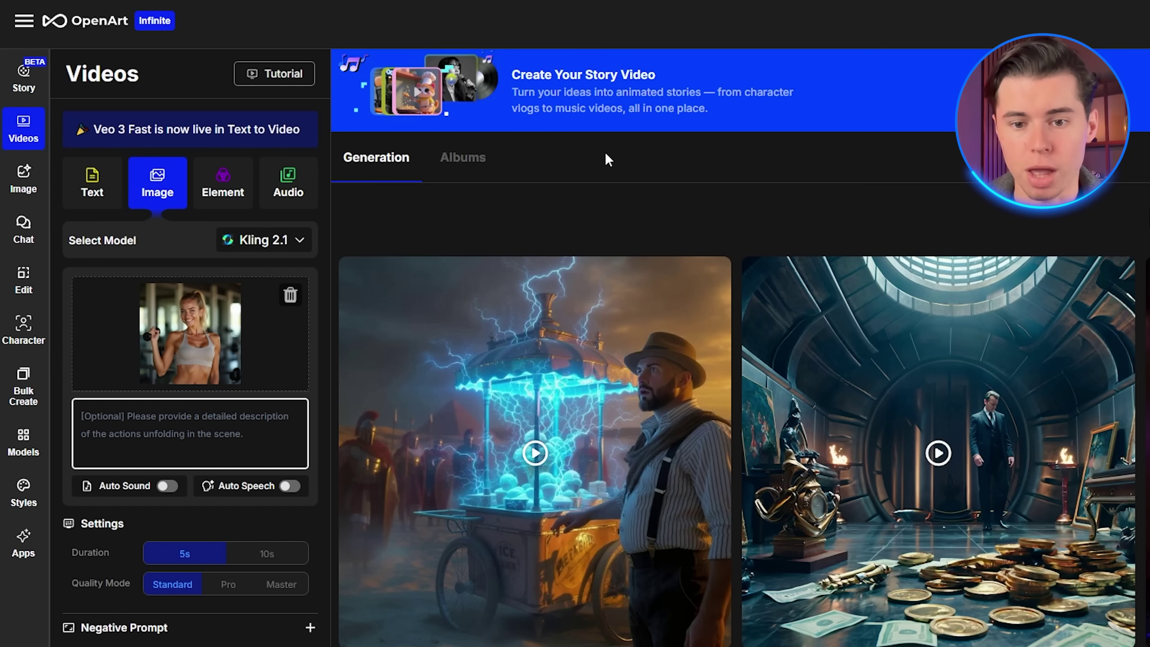
pyautogui.write('Maya performing bicep curls with dumbbells,')
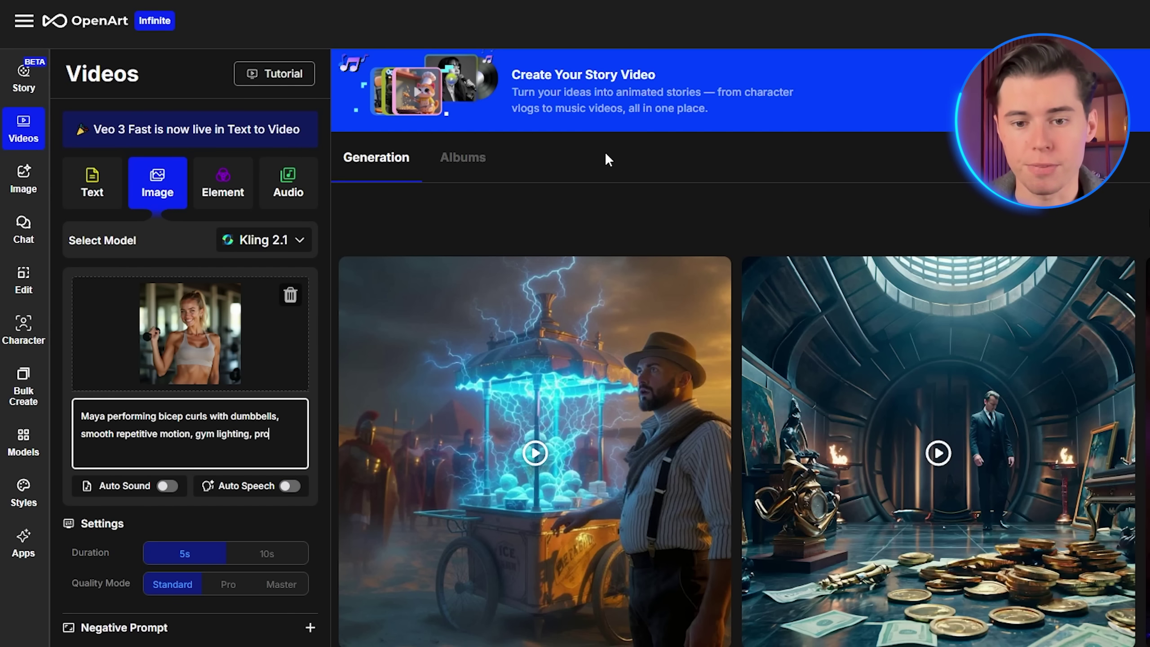
pyautogui.write(' smooth repetitive motion, gym lighting, professional fitness videography')
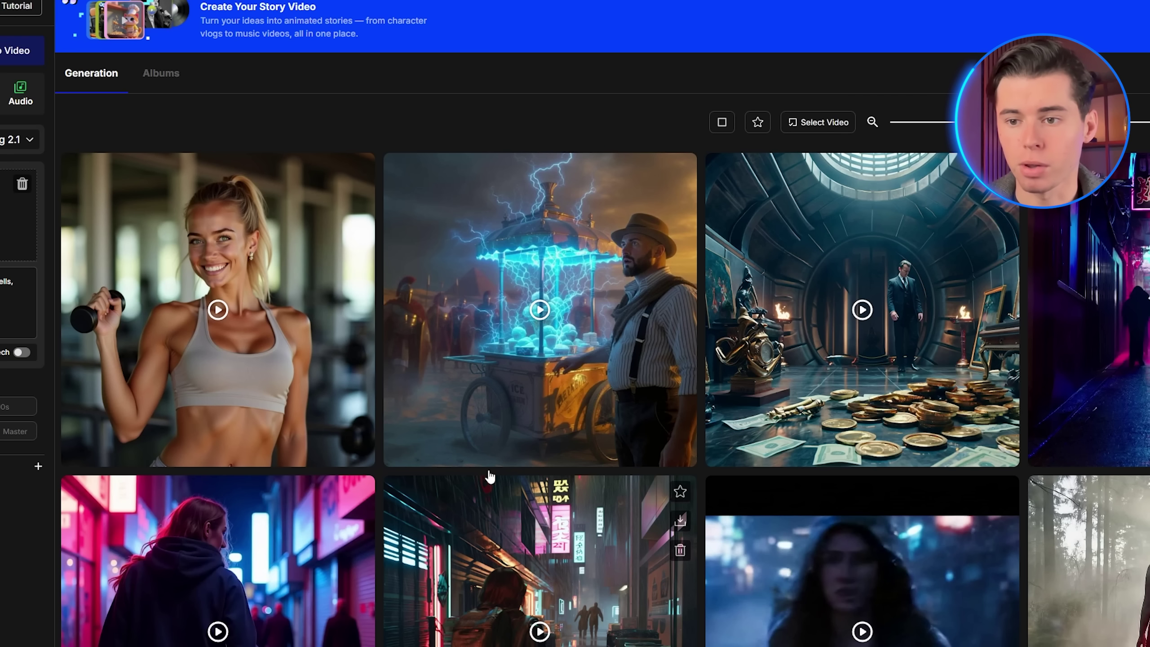
pyautogui.click(211, 315)
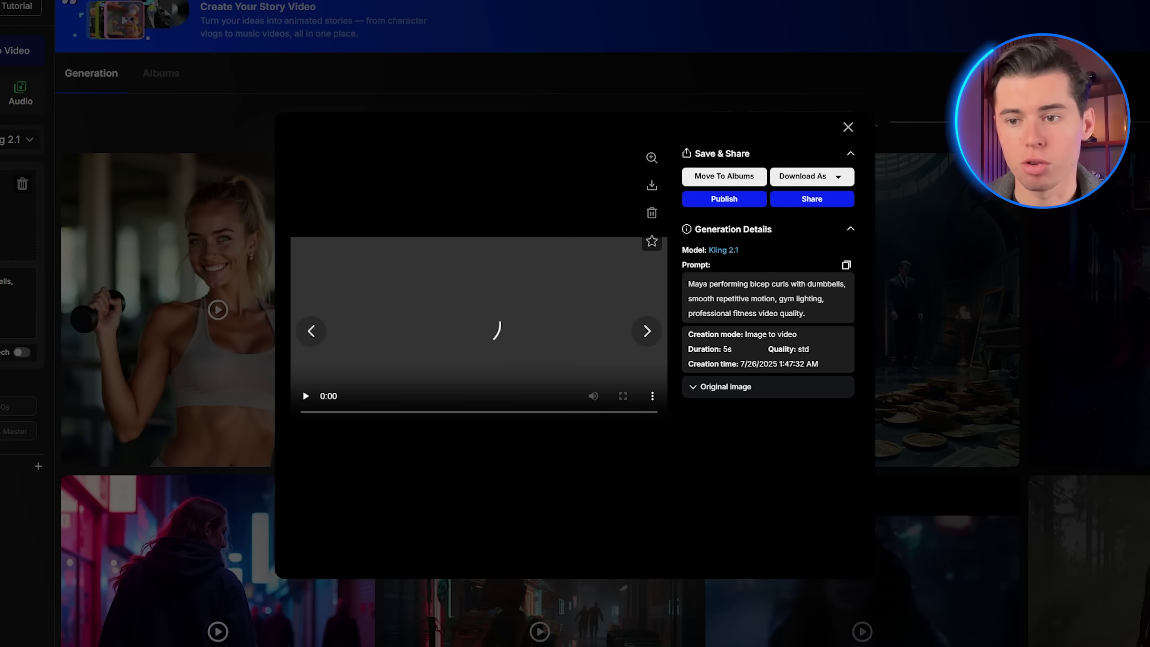